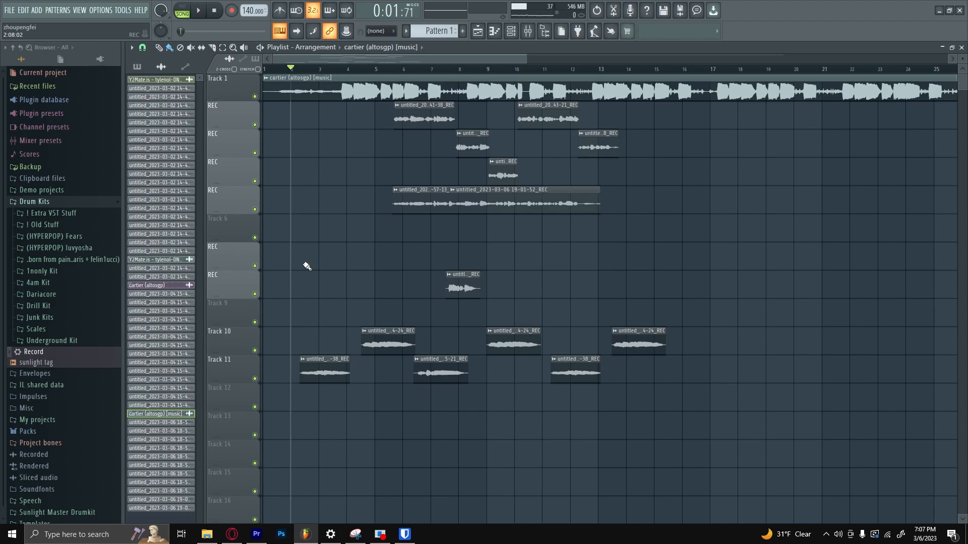
Open the mixer and review the effect chains on Insert 2, Insert 3 and the REC track
scroll(283, 266, "up", 2)
scroll(281, 282, "down", 2)
scroll(284, 291, "up", 4)
scroll(323, 275, "down", 4)
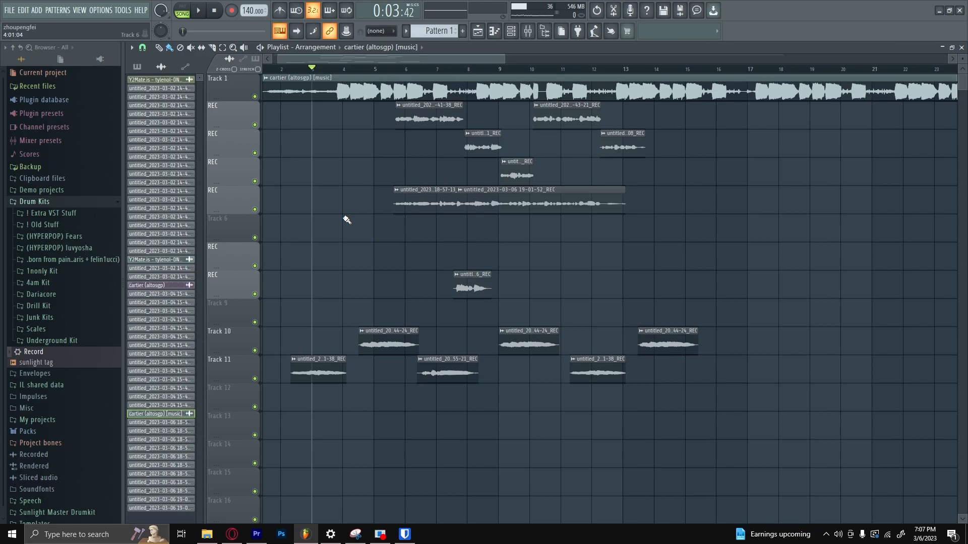
scroll(346, 220, "up", 3)
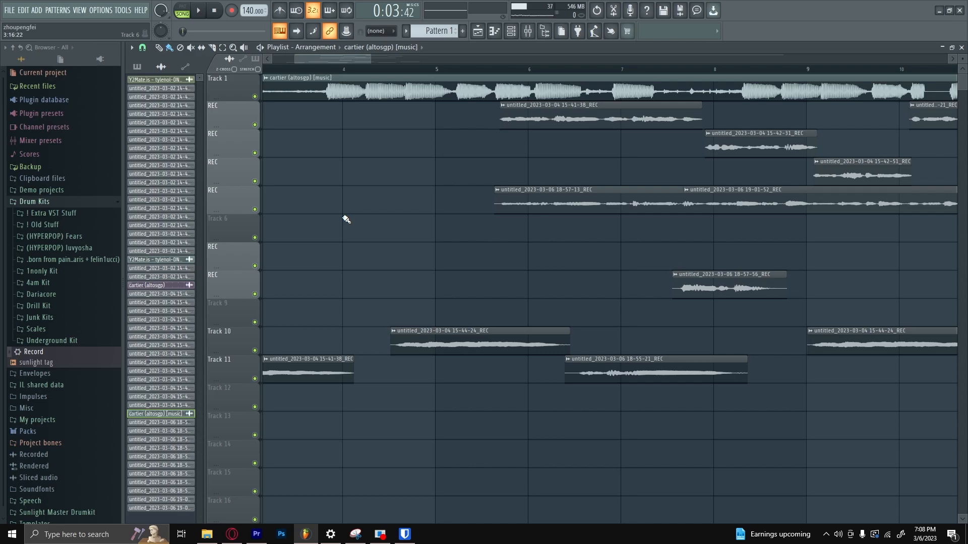
key("F9")
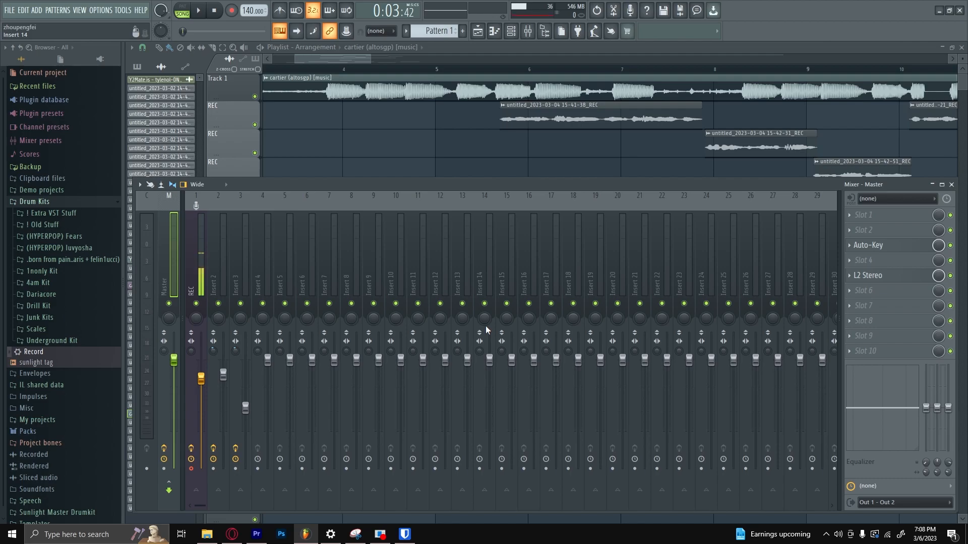
left_click(225, 253)
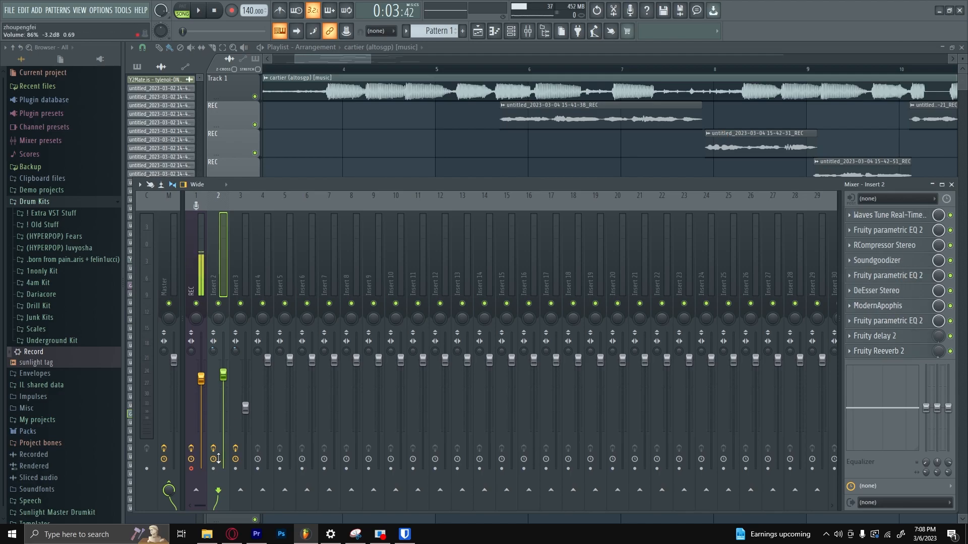
left_click(236, 450)
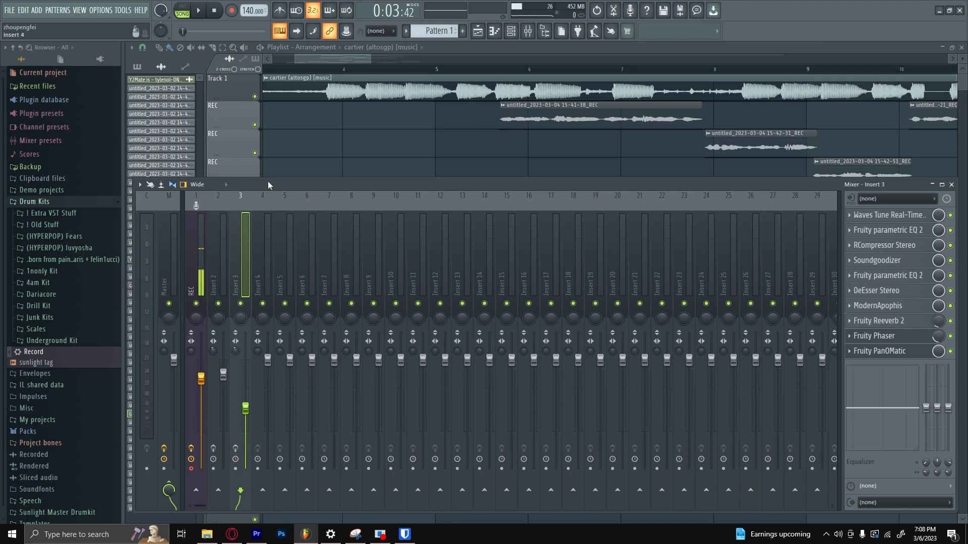
left_click(192, 261)
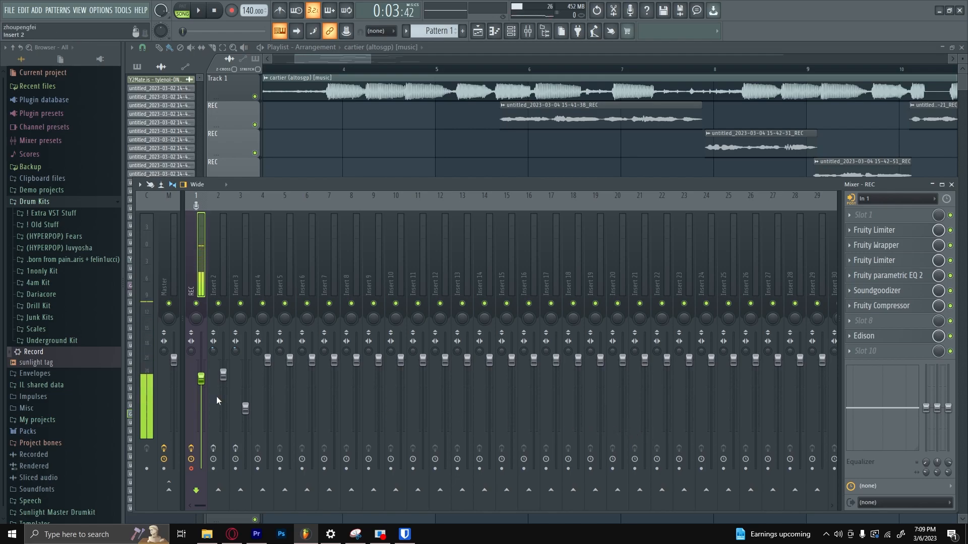
Play the arrangement and watch the vocal levels of the inserts in the mixer
key("F9")
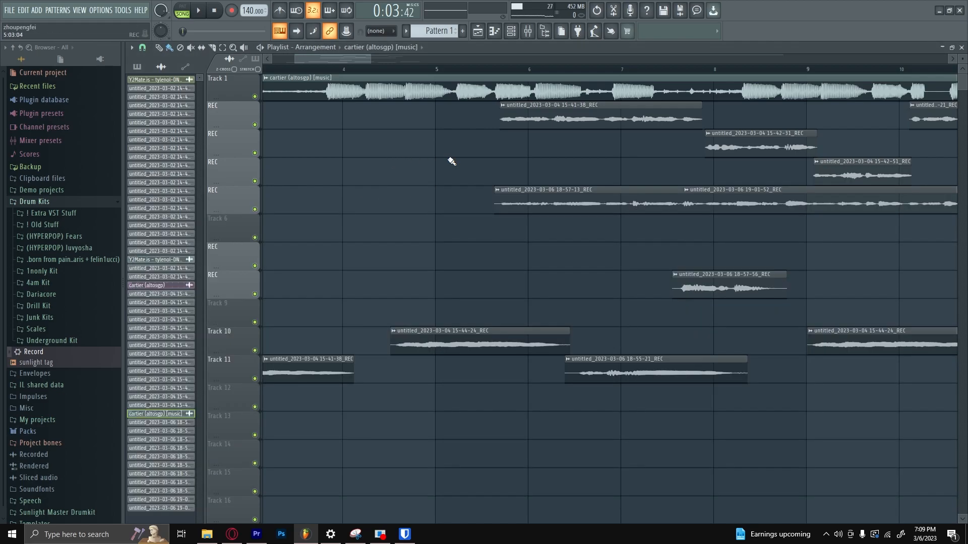
key("space")
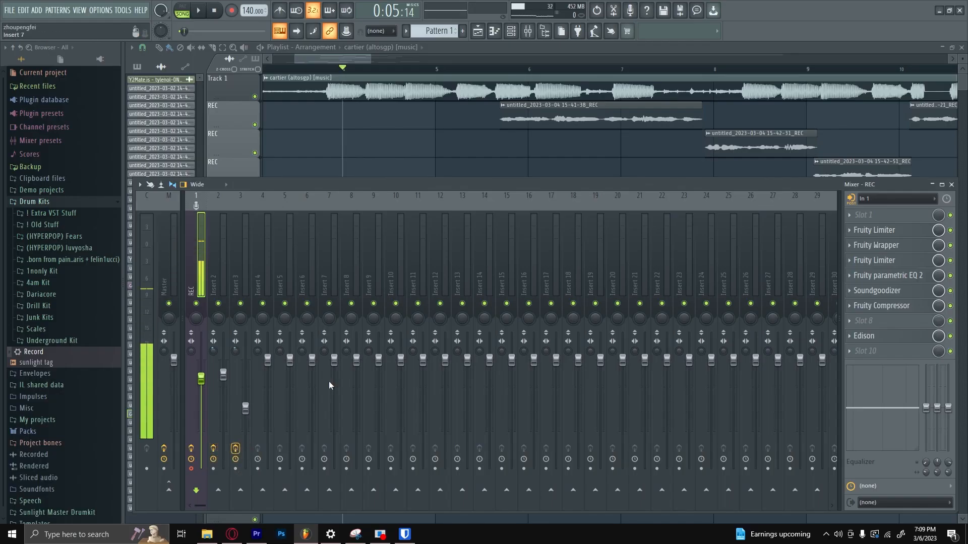
key("F9")
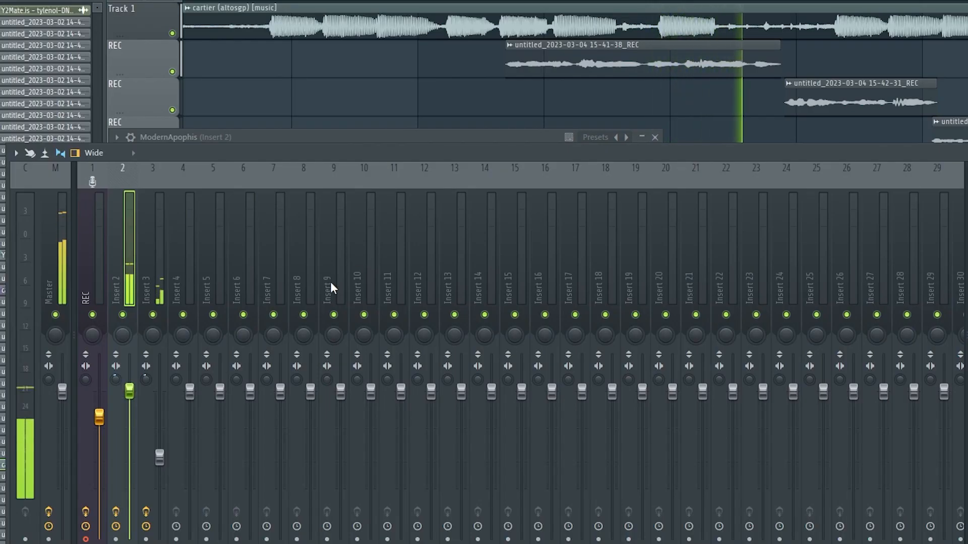
key("F9")
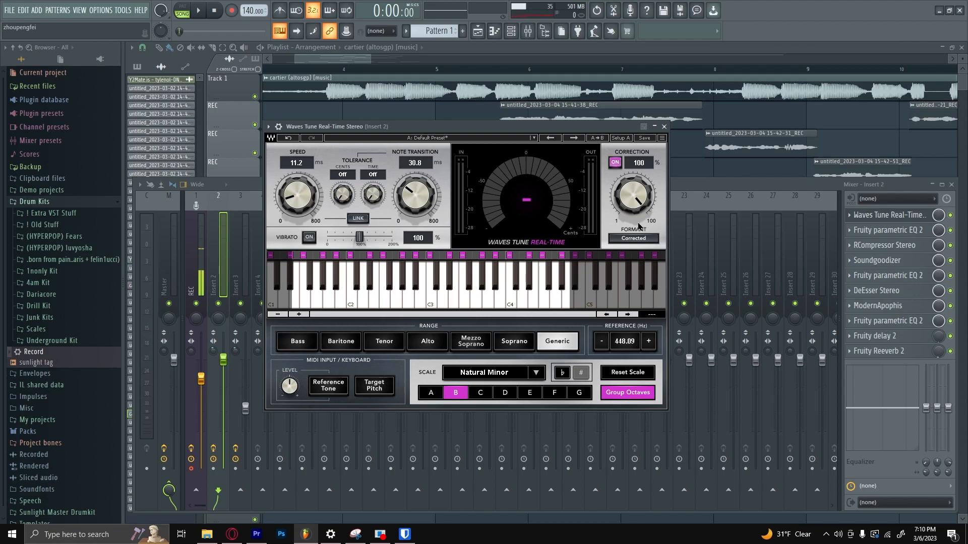
Save the project and set Auto-Tune Artist on Insert 2 to retune speed 5, flex-tune 40 and humanize 10
key("ctrl+s")
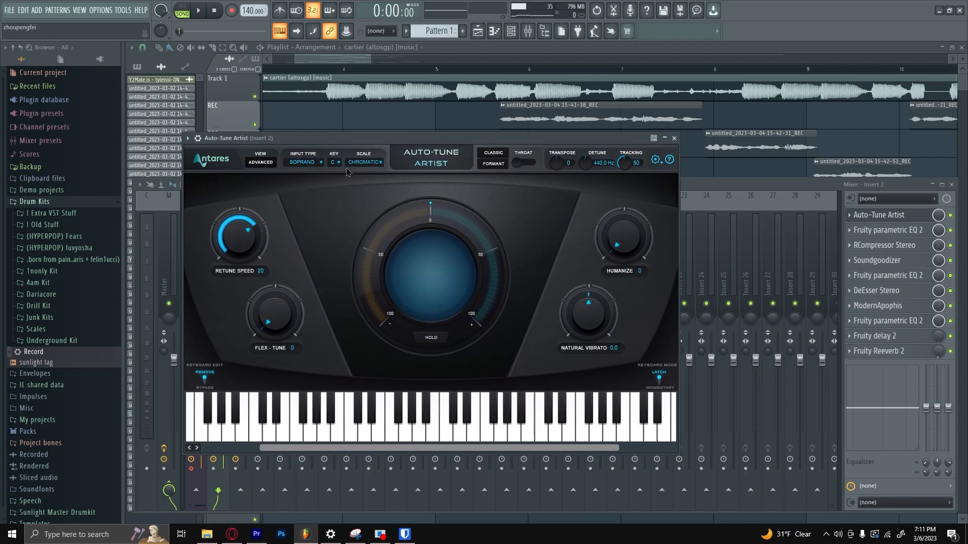
left_click_drag(241, 247, 244, 207)
left_click_drag(271, 319, 235, 259)
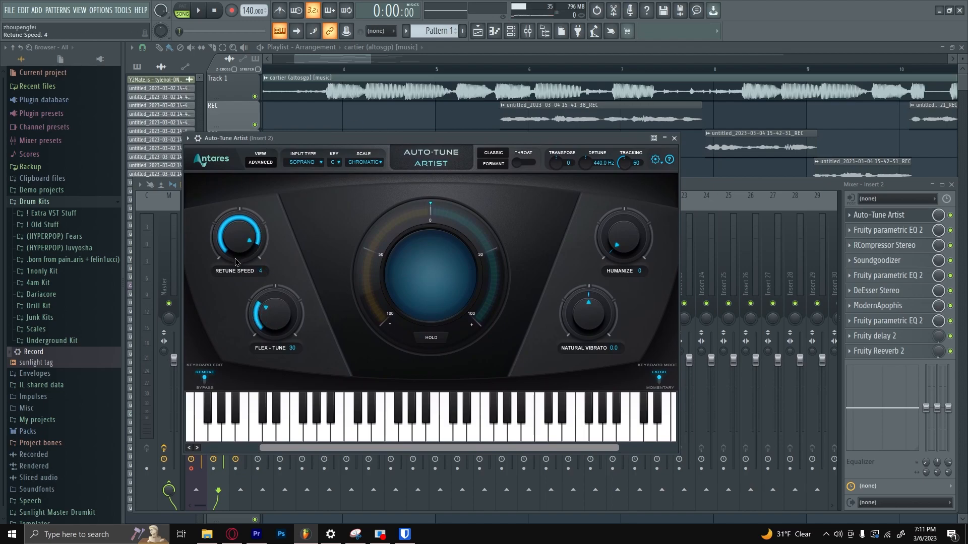
left_click_drag(264, 300, 263, 290)
left_click_drag(637, 250, 636, 232)
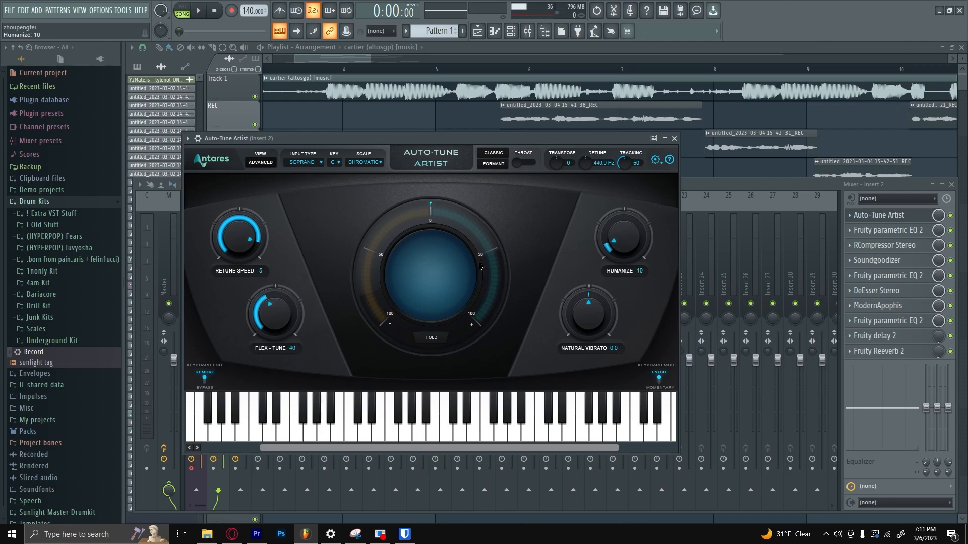
Close the Auto-Tune Artist window, narrow the mixer and reposition it over the playlist
left_click(674, 138)
left_click_drag(739, 186, 706, 149)
left_click_drag(925, 234, 658, 234)
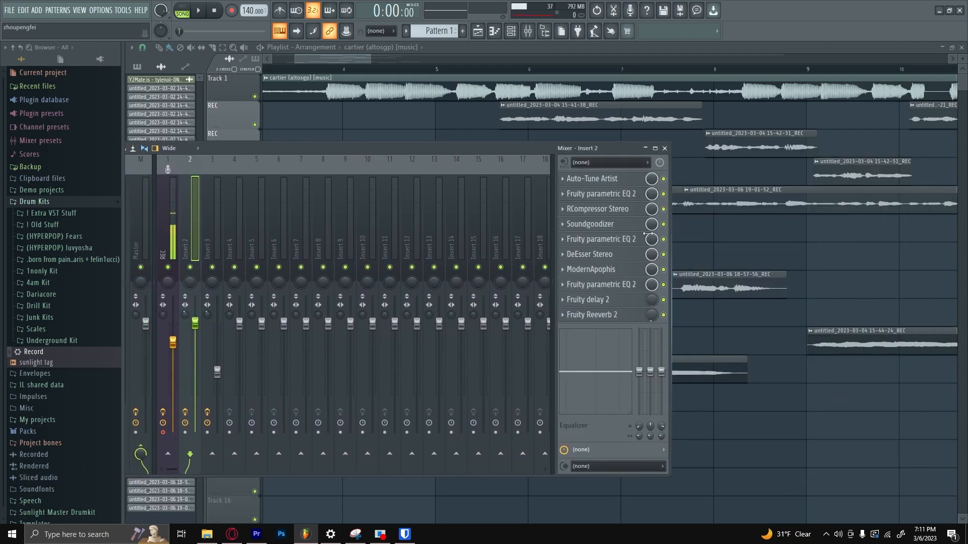
left_click_drag(405, 146, 470, 162)
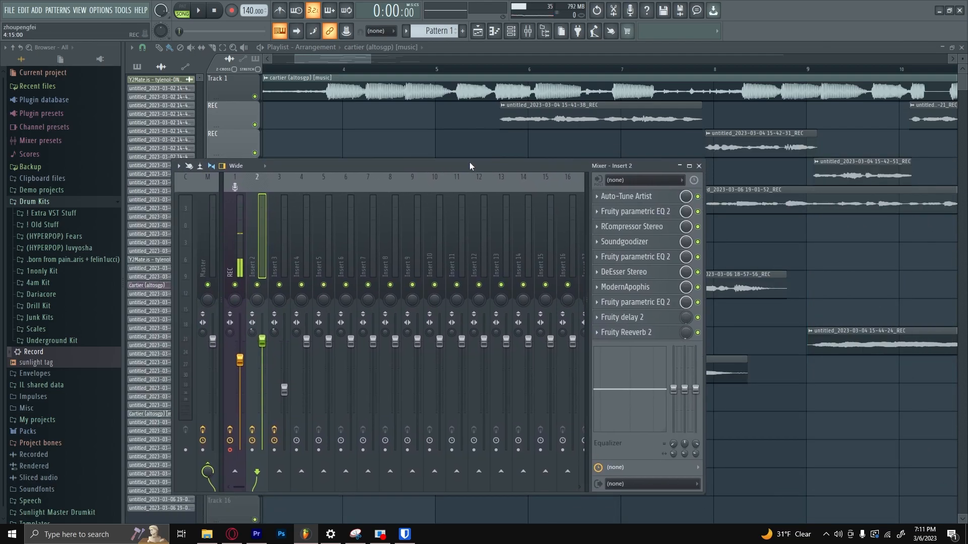
Open the first Fruity parametric EQ 2 on Insert 2 and set band 1's type to High pass
left_click(635, 212)
left_click_drag(308, 100, 518, 178)
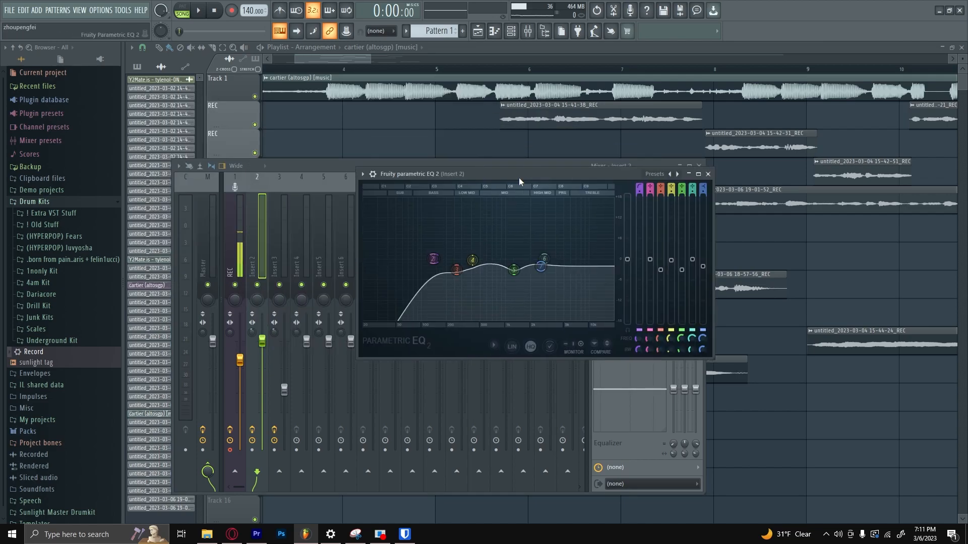
right_click(433, 259)
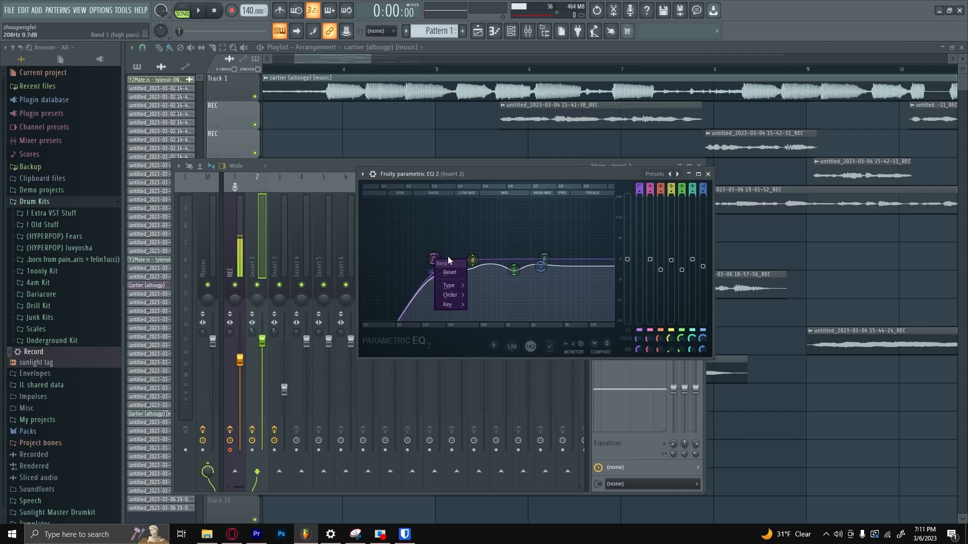
mouse_move(461, 286)
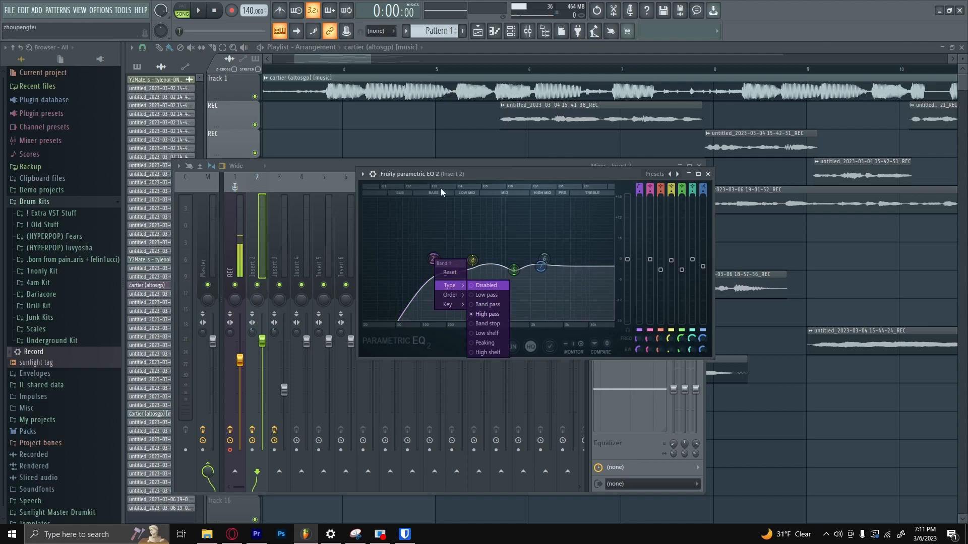
left_click(495, 310)
left_click_drag(423, 282, 433, 282)
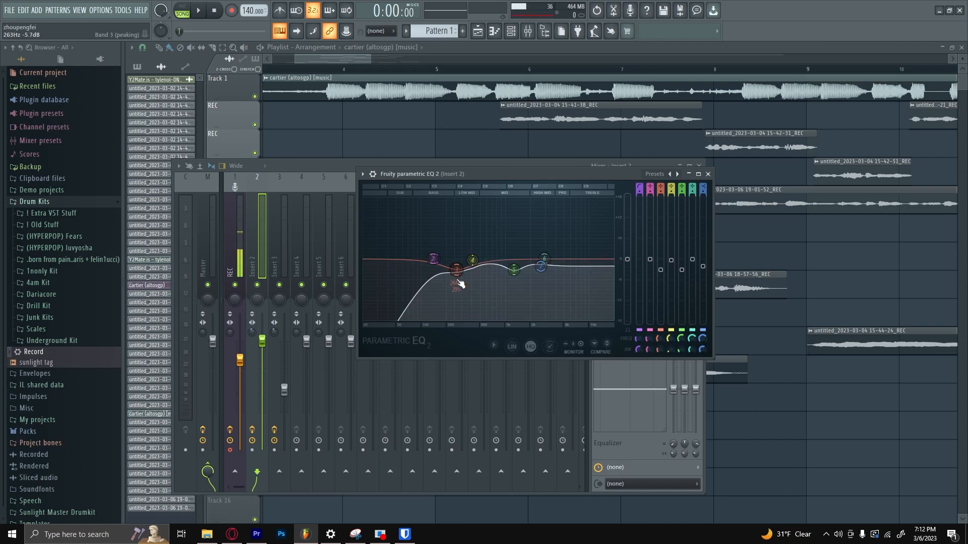
Boost band 3 near 264 Hz to about 12.6 dB, audition the vocals, and lower its gain to about -2.4 dB
left_click_drag(661, 270, 660, 215)
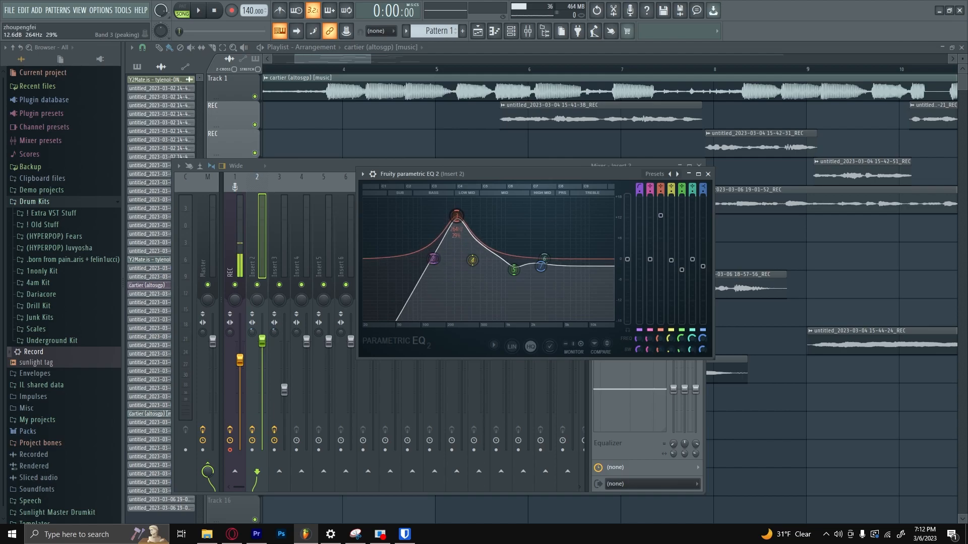
left_click(435, 68)
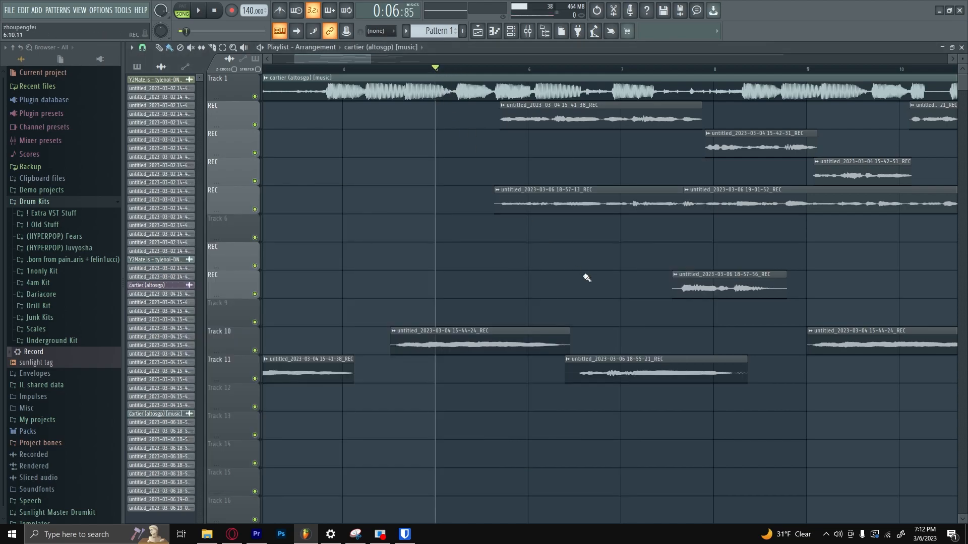
key("F9")
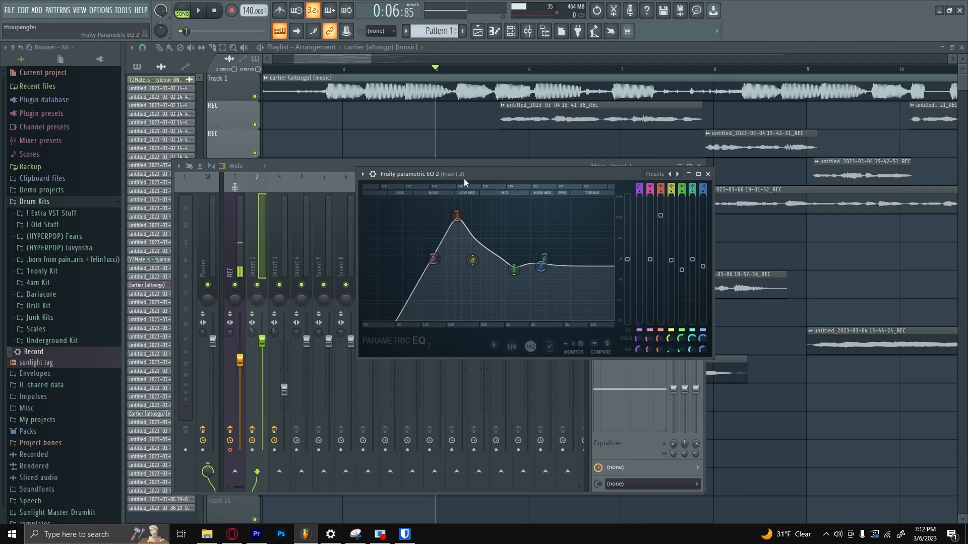
key("space")
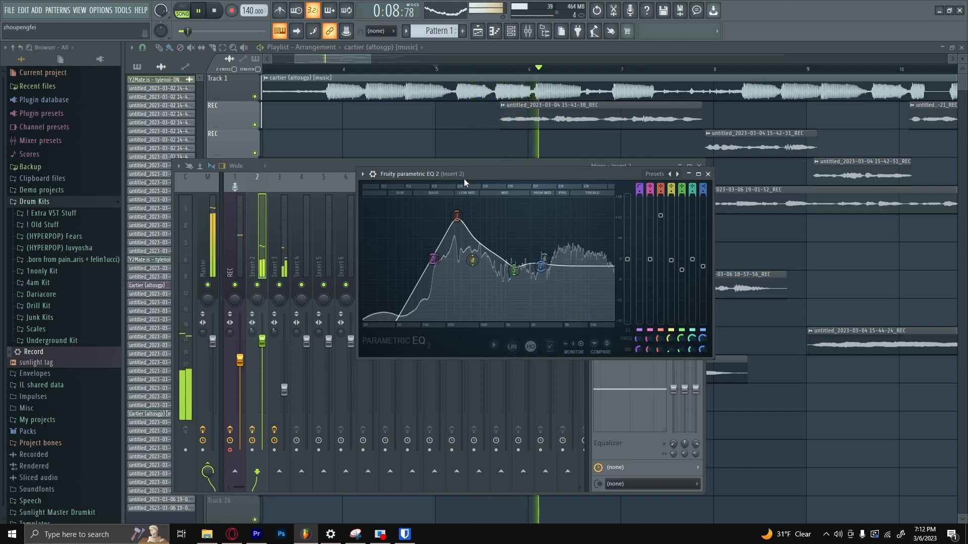
key("space")
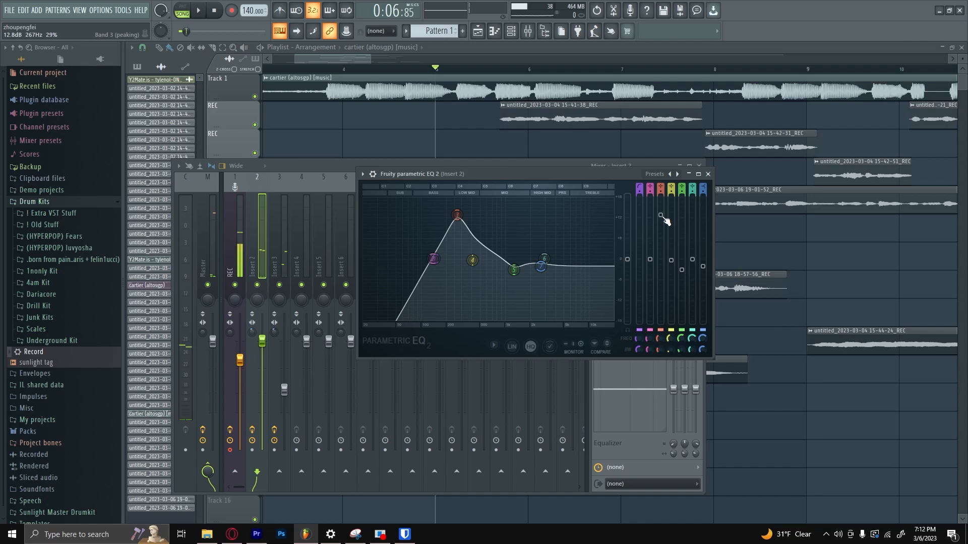
left_click_drag(660, 216, 661, 269)
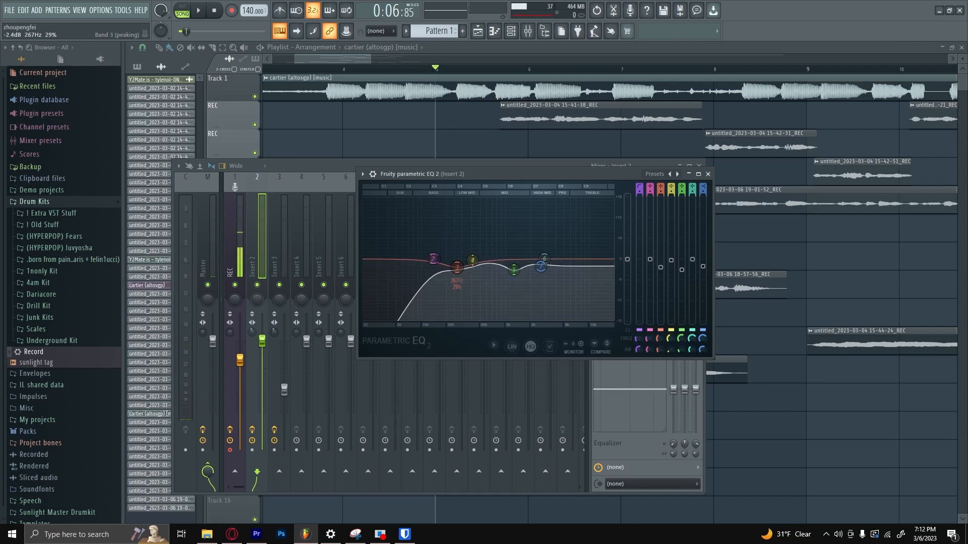
Boost band 5 to about 15.4 dB near 1498 Hz and audition the vocals with it
left_click_drag(514, 270, 514, 227)
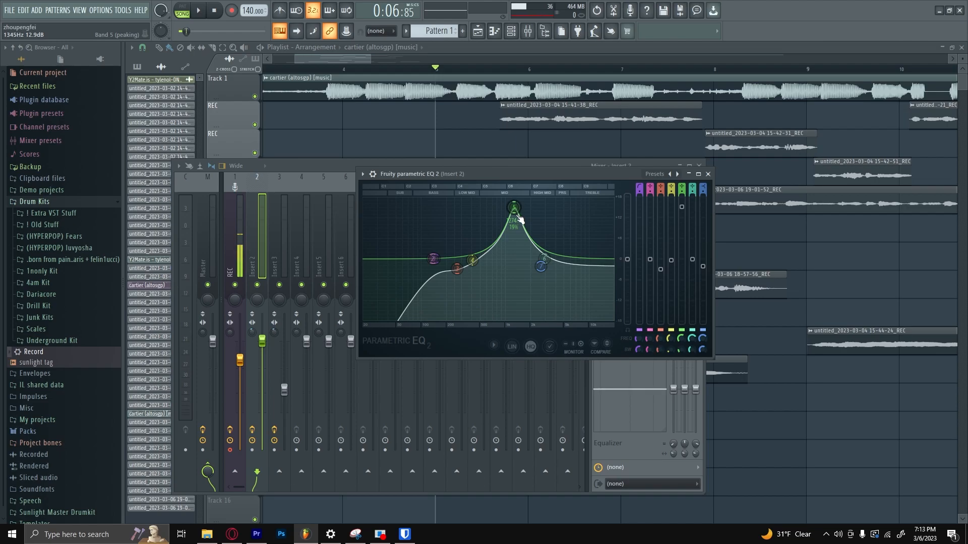
left_click_drag(518, 212, 518, 206)
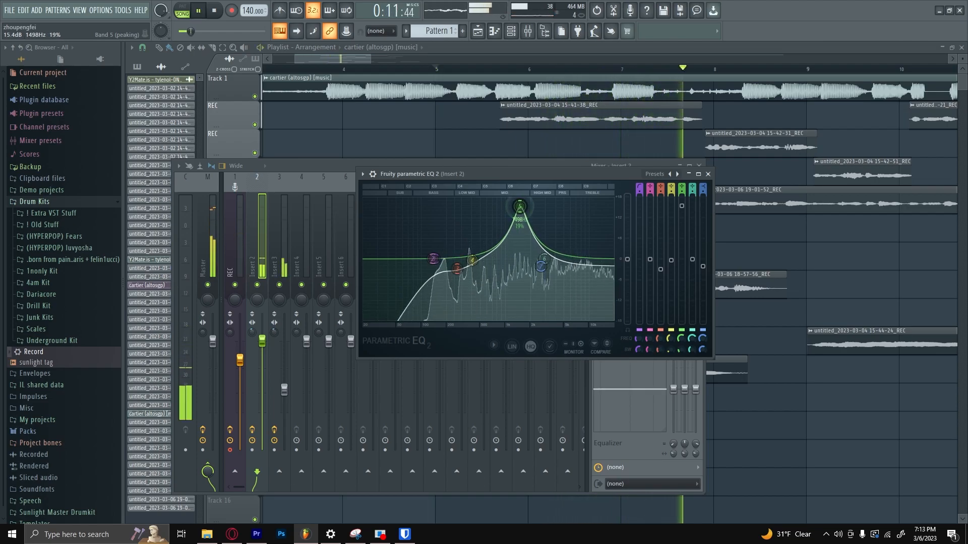
key("space")
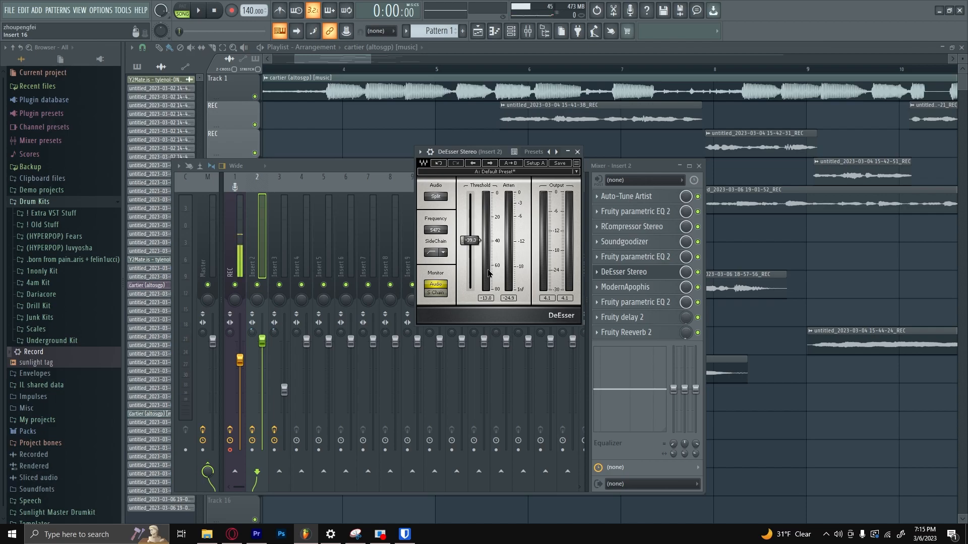
Move the DeEsser window aside, open the ModernApophis compressor on Insert 2 and reposition its window
left_click_drag(486, 154, 411, 156)
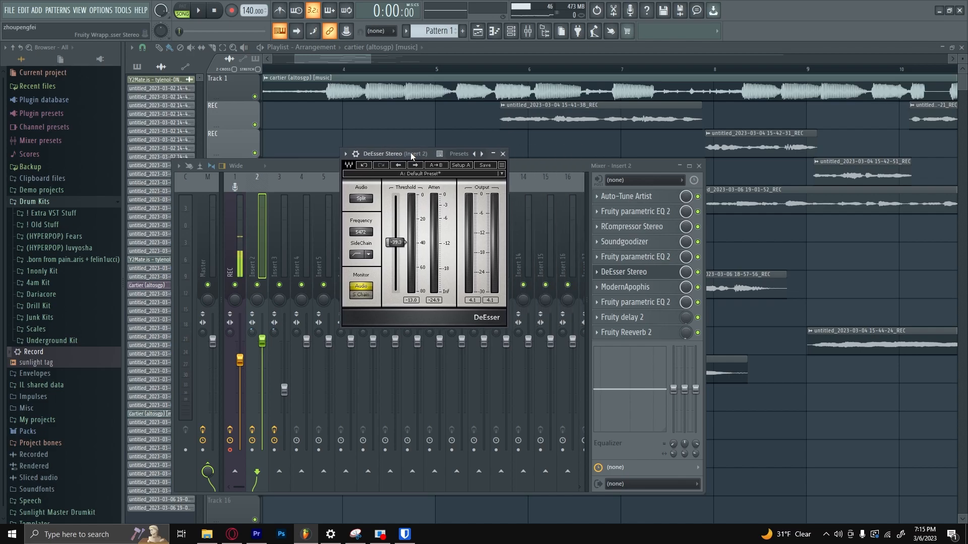
left_click(624, 287)
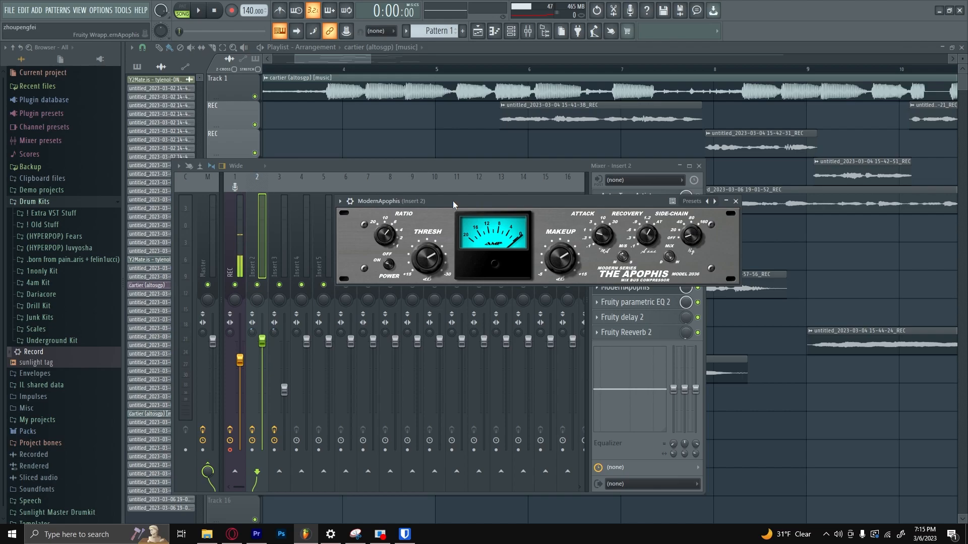
left_click_drag(452, 201, 471, 217)
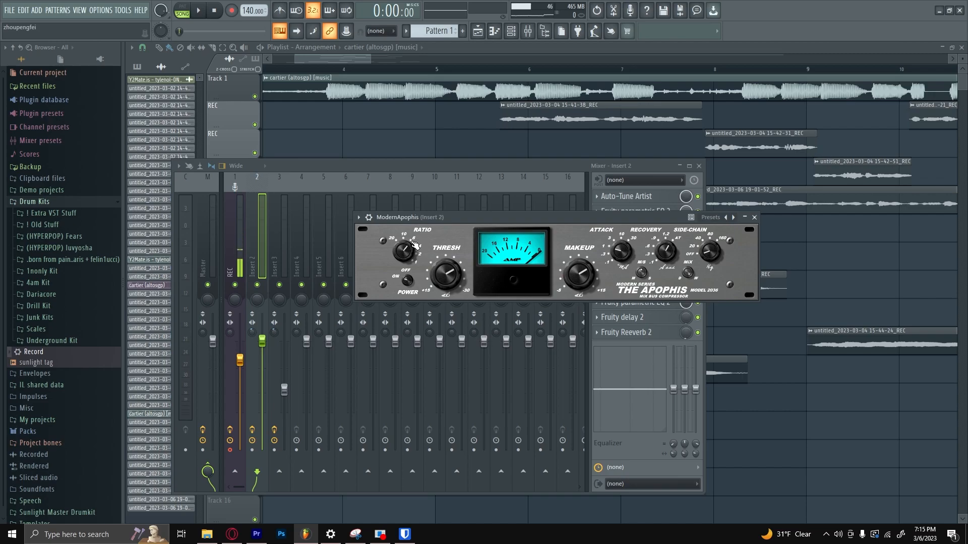
left_click_drag(545, 218, 586, 224)
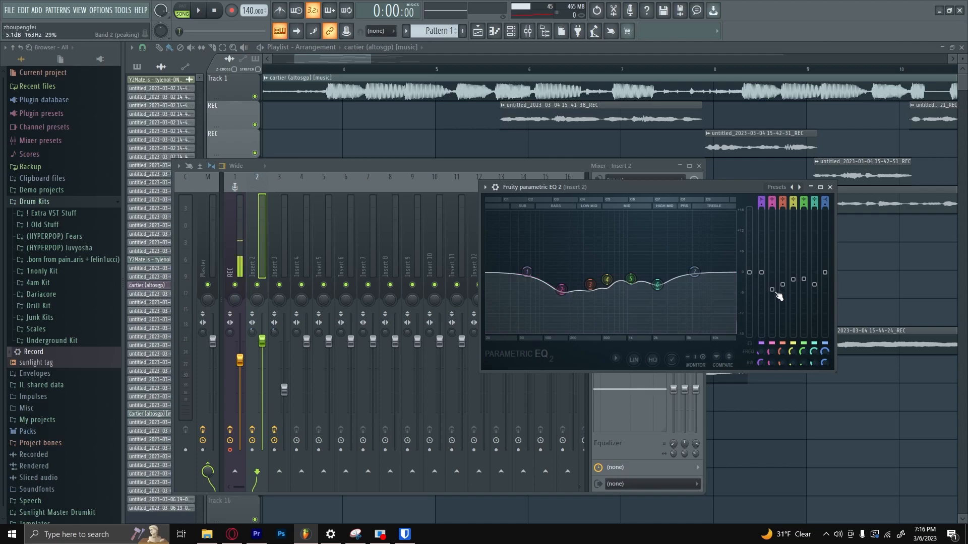
Boost band 2 near 163 Hz on the EQ, audition the vocals, and pull its gain back to a slight cut
left_click_drag(778, 295, 779, 227)
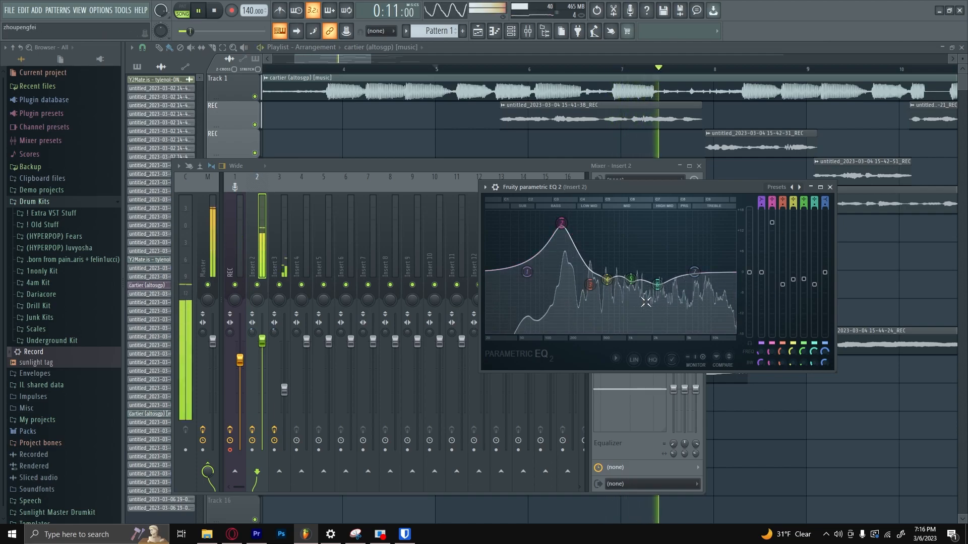
key("space")
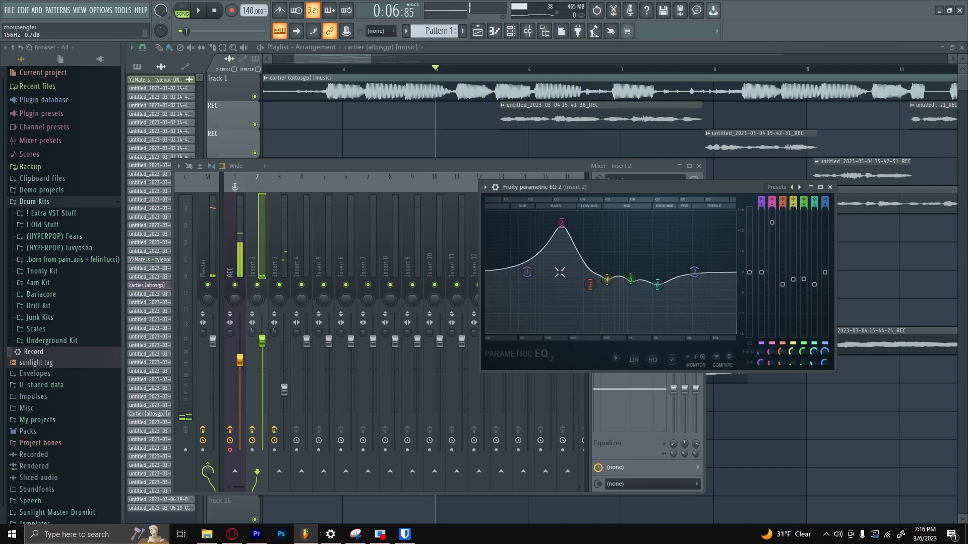
left_click_drag(561, 222, 561, 225)
left_click_drag(771, 226, 775, 289)
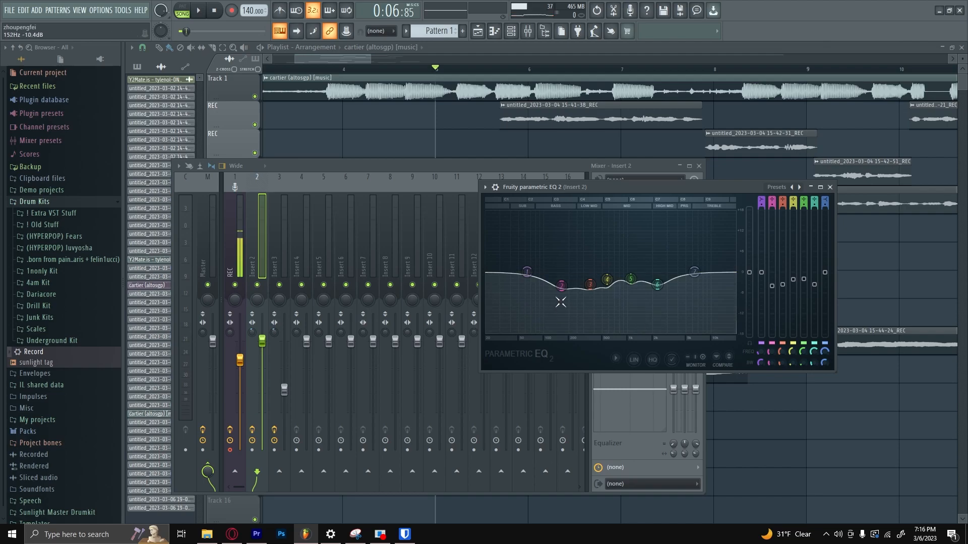
Boost band 4 on the EQ, audition the vocals with it, and pull its gain back to a slight cut
left_click_drag(590, 284, 599, 246)
key("space")
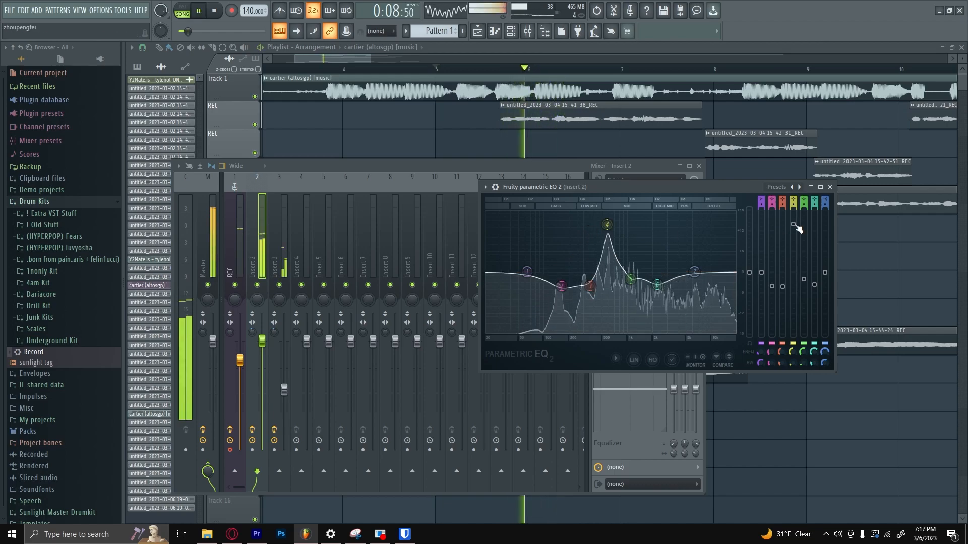
left_click_drag(794, 225, 793, 288)
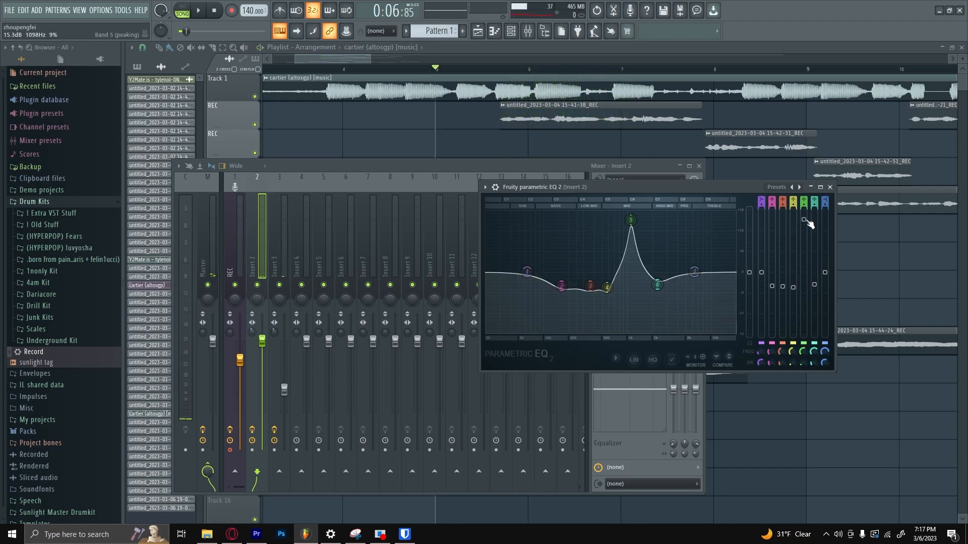
Boost band 5 to 15.3 dB and band 6 to 12.7 dB in turn, audition each, and close the EQ
key("space")
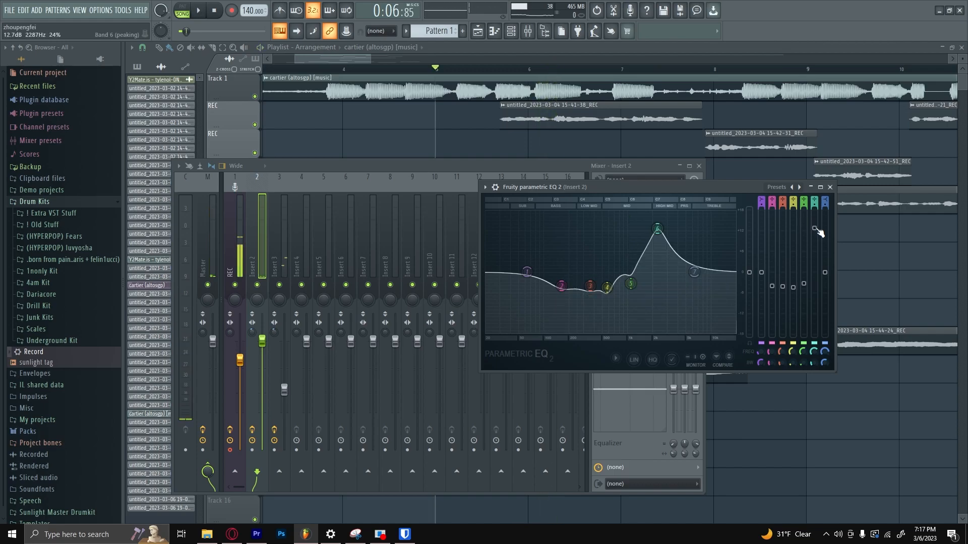
key("space")
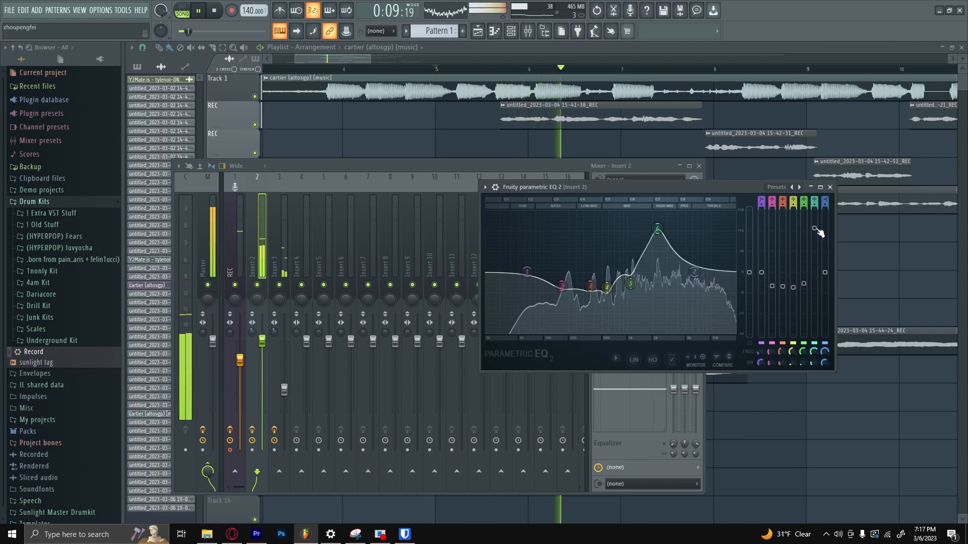
key("space")
left_click(830, 187)
Open Fruity delay 2 on Insert 2, view the preset step lengths for its delay time, and close it
left_click(625, 317)
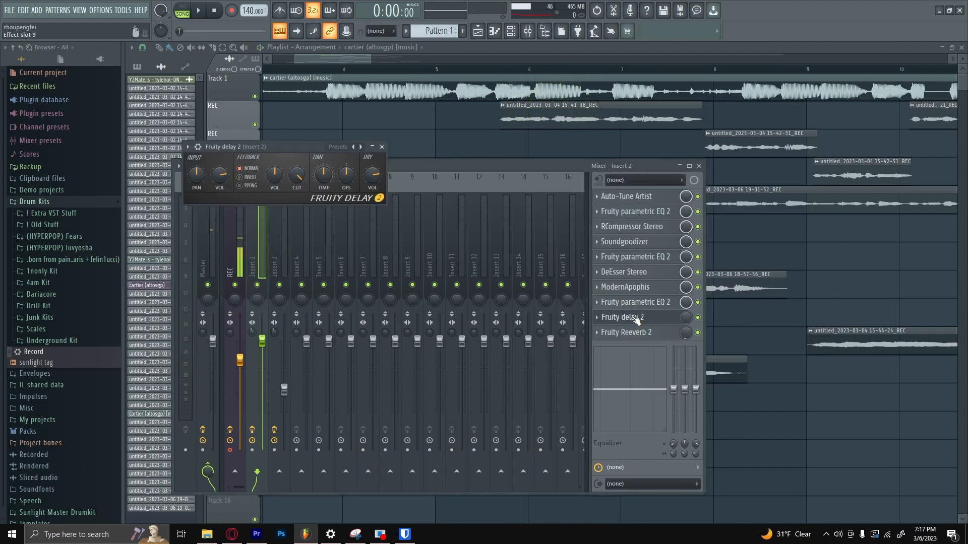
right_click(324, 180)
mouse_move(353, 193)
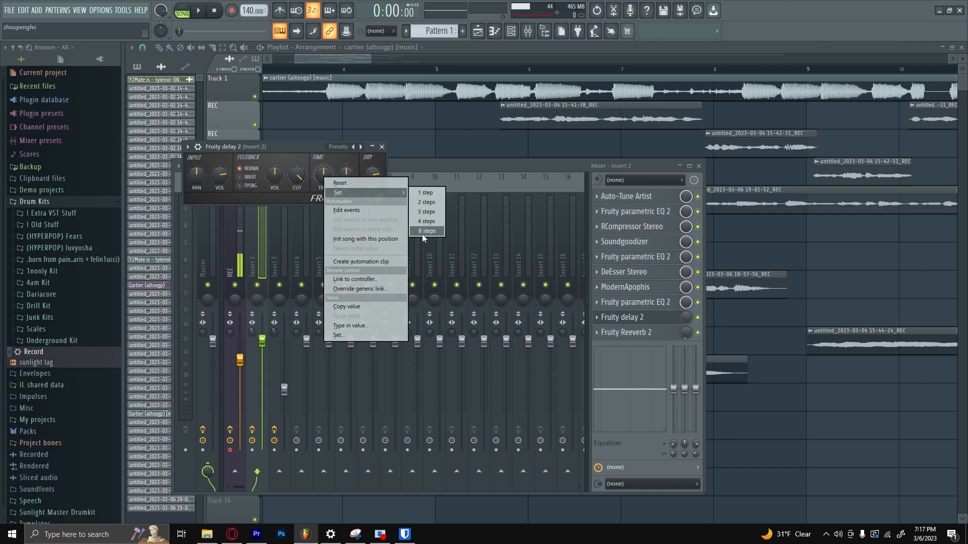
left_click(296, 146)
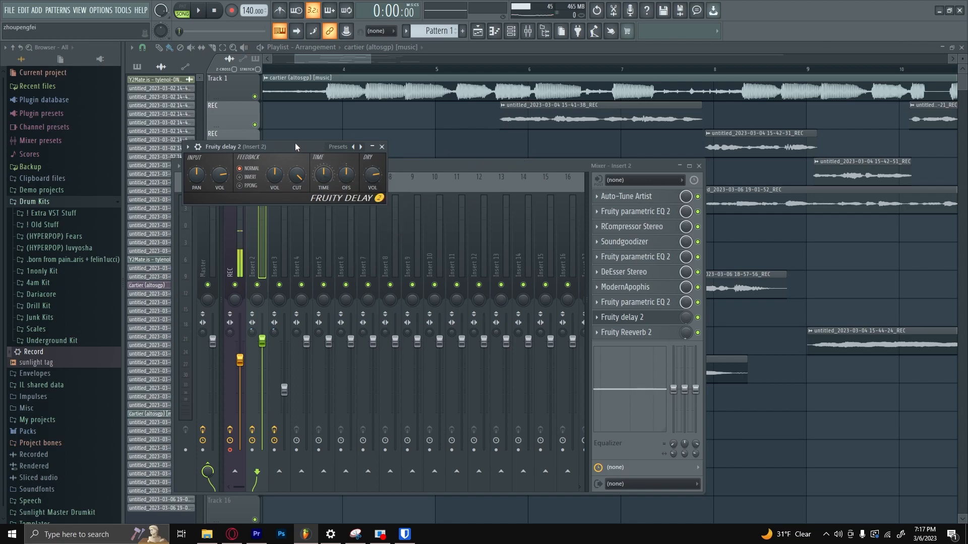
left_click(381, 148)
Open Fruity Reeverb 2 on Insert 2, inspect its settings, and close the windows to expose the playlist
left_click(626, 333)
left_click_drag(361, 177, 373, 177)
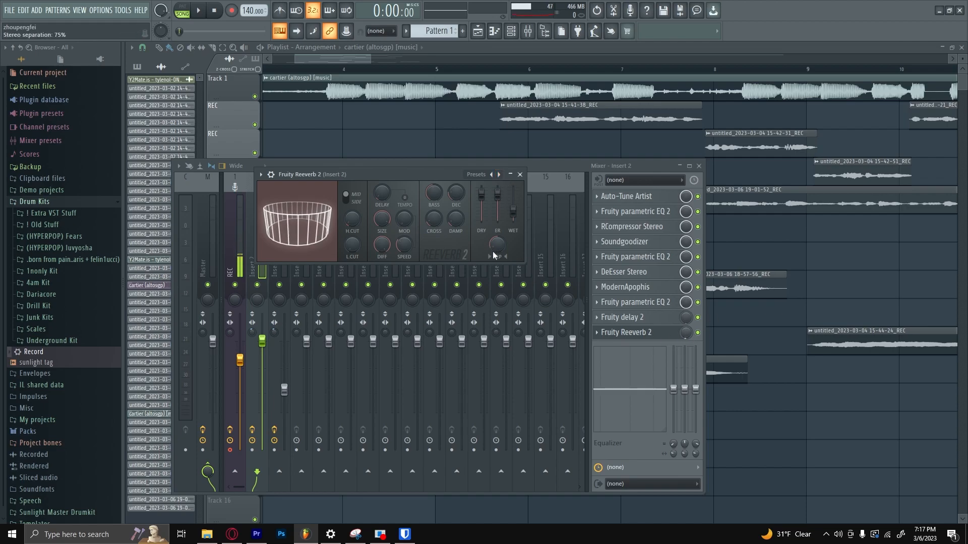
key("F12")
scroll(431, 191, "down", 3)
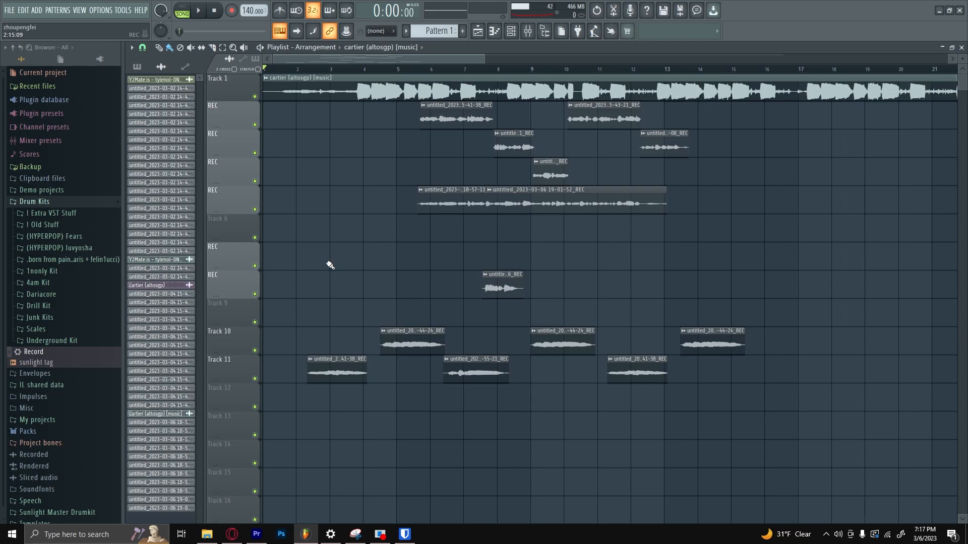
Reopen the mixer and show the option for saving Insert 2's mixer track state as a preset
key("F9")
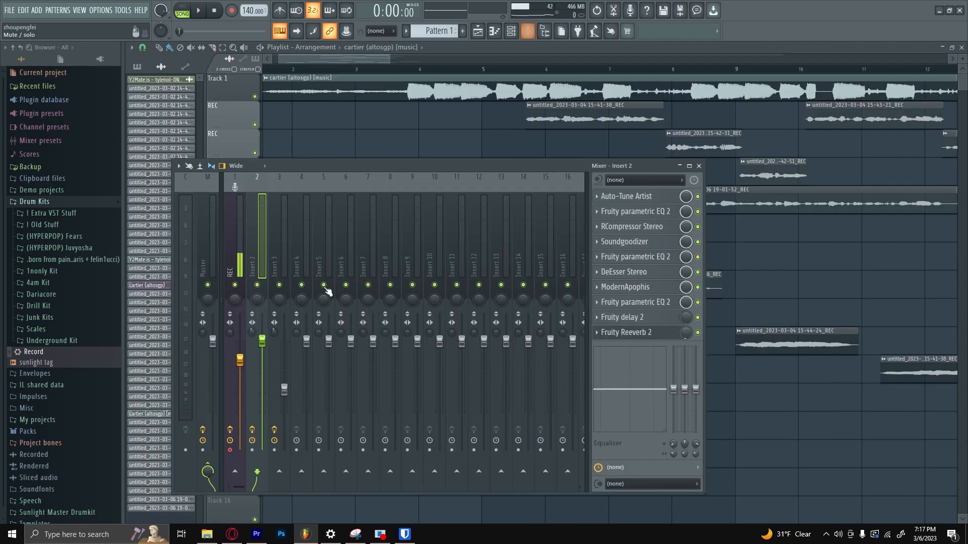
left_click(276, 247)
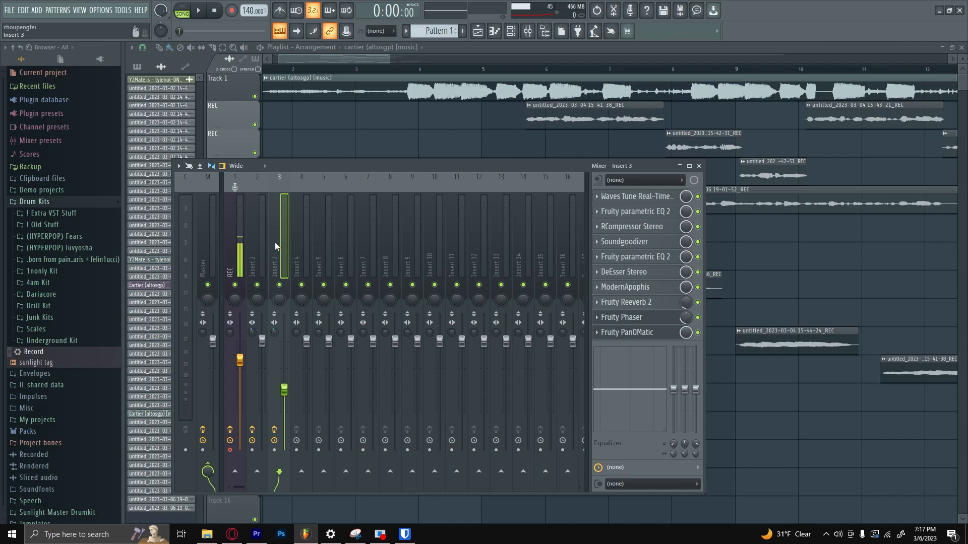
right_click(255, 236)
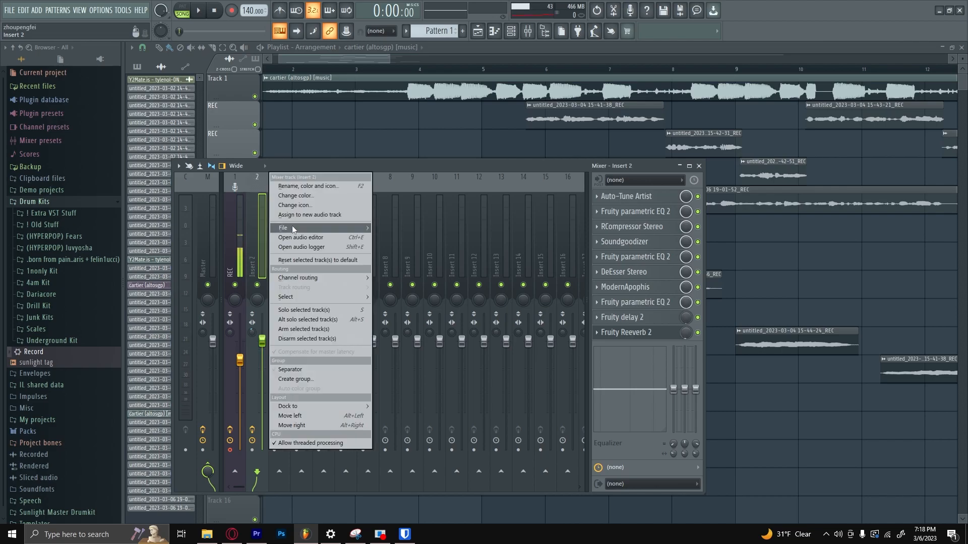
mouse_move(292, 226)
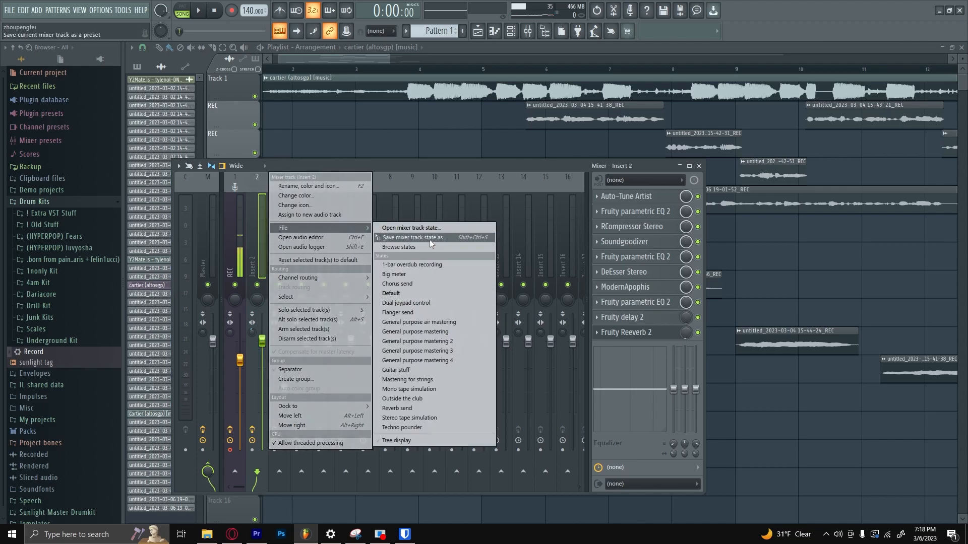
left_click(387, 177)
Select Insert 3 and open its Fruity Phaser and Fruity PanOMatic effects to inspect them
left_click(285, 229)
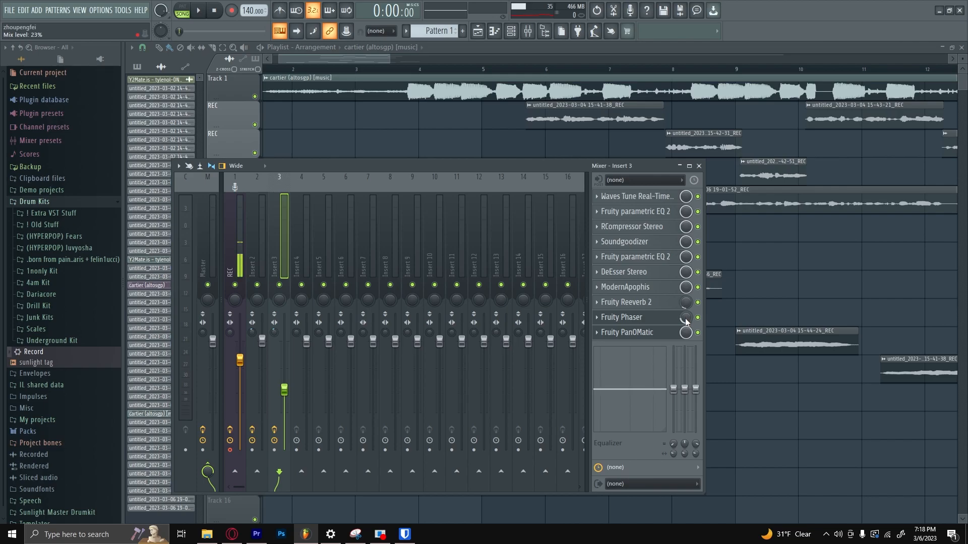
left_click(656, 317)
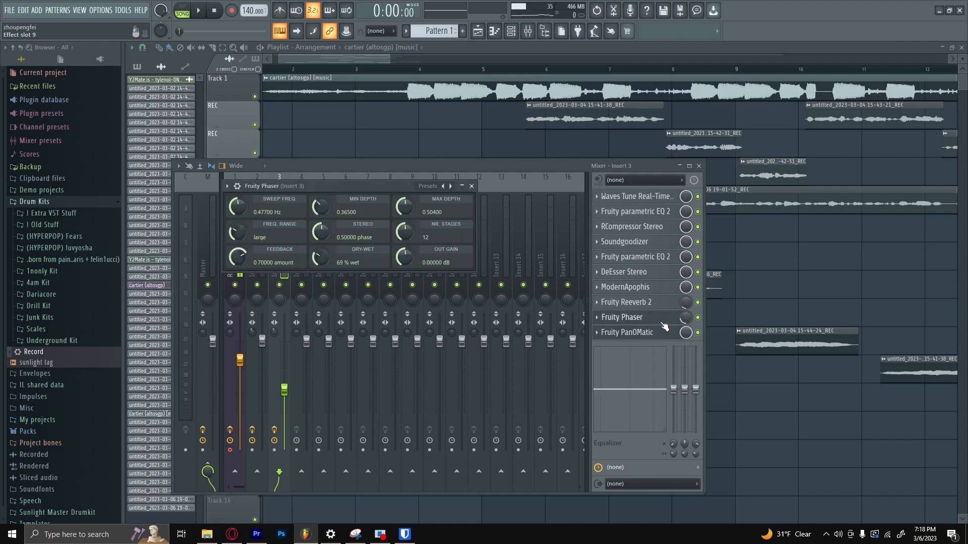
left_click(461, 186)
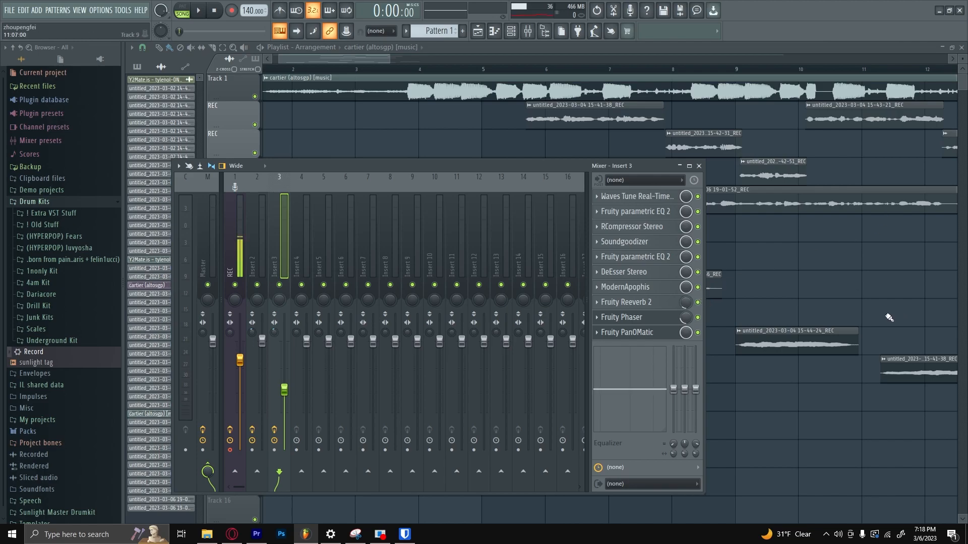
left_click(645, 337)
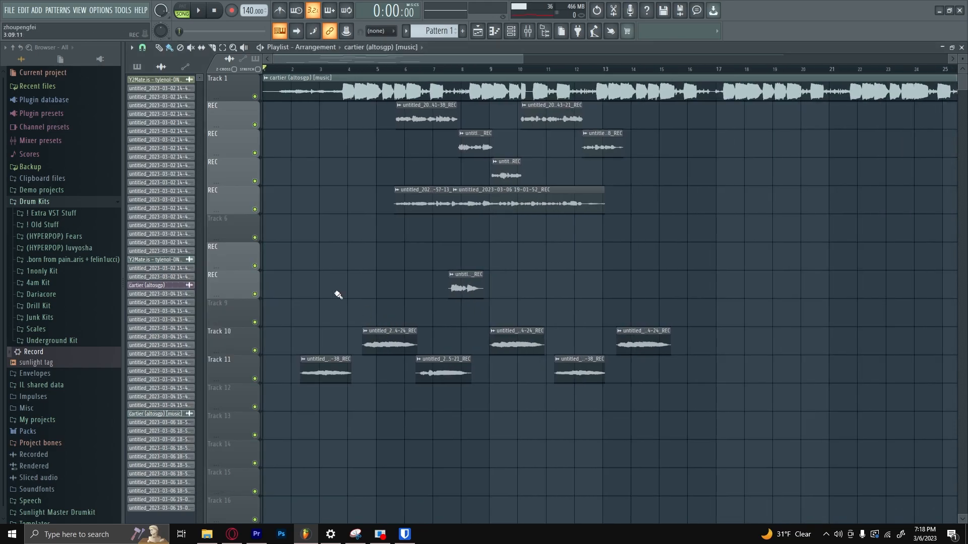
Open the first Track 10 clip and the first REC track clip to check which mixer tracks they target
double_click(371, 340)
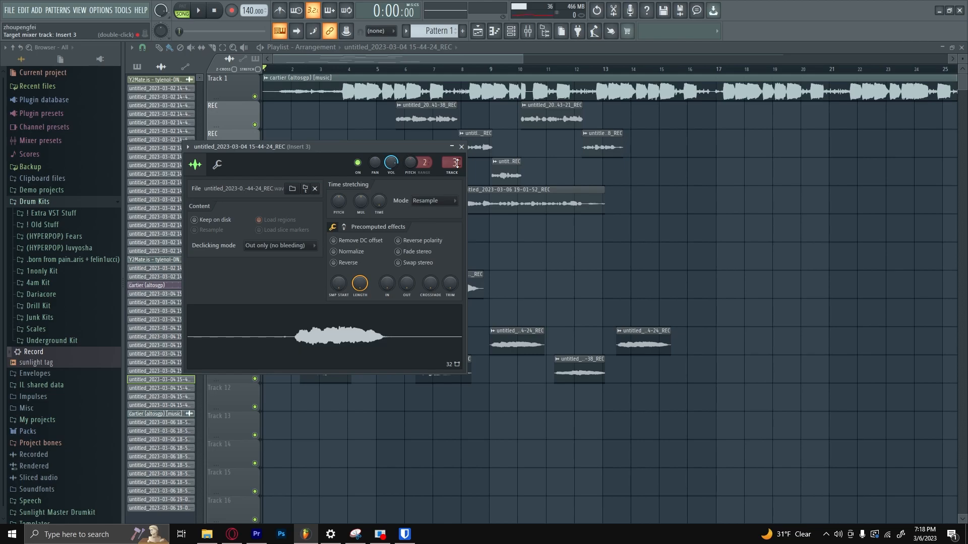
left_click(461, 147)
double_click(408, 121)
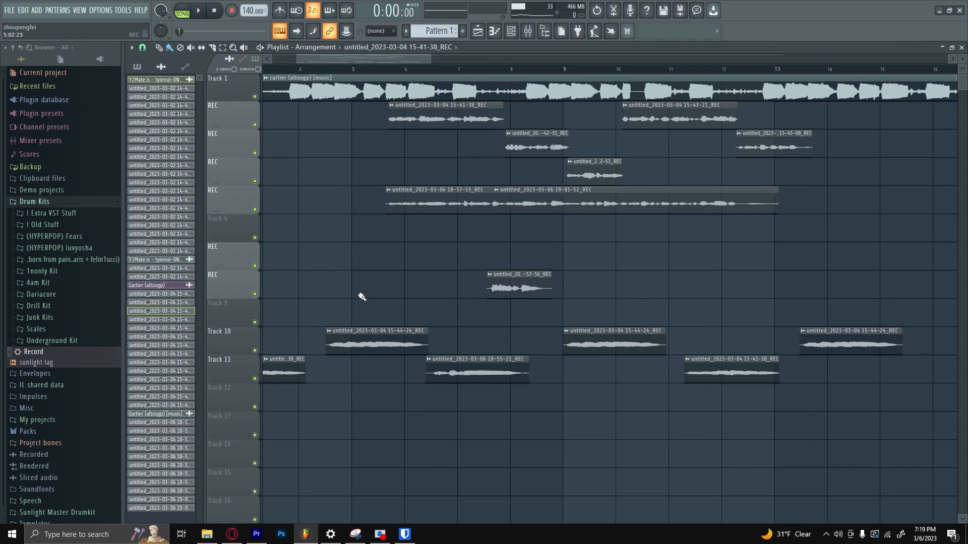
Solo Tracks 10 and 11 together and play them from 0:05:14
left_click(297, 70)
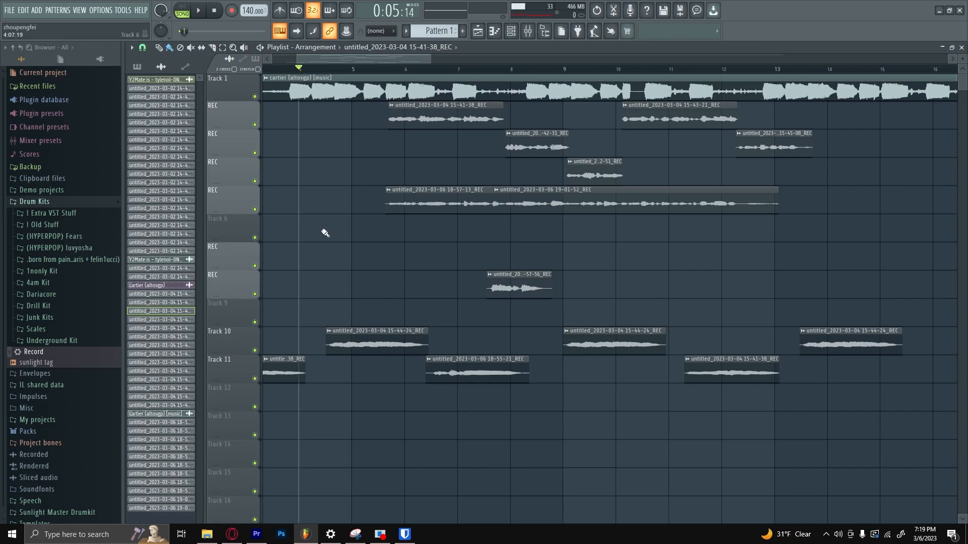
right_click(254, 351)
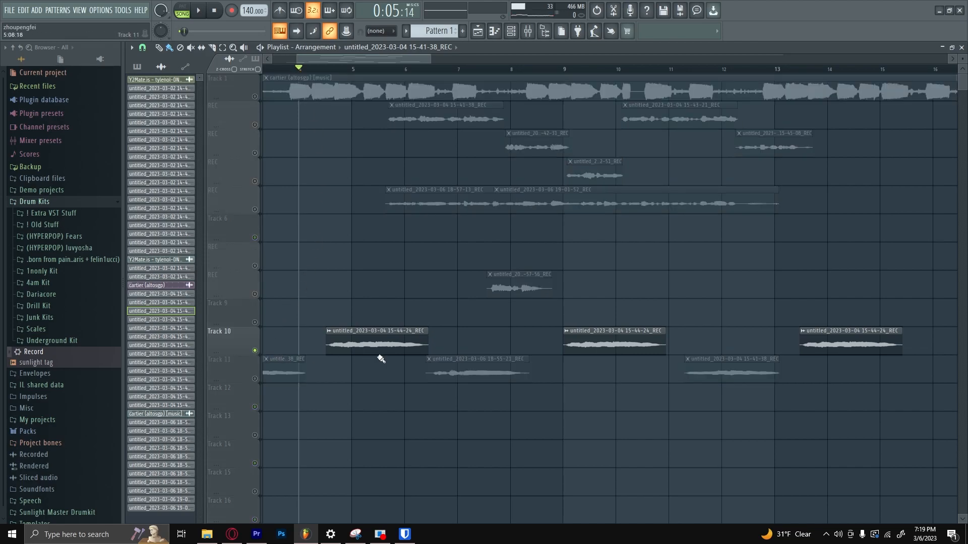
left_click(255, 379)
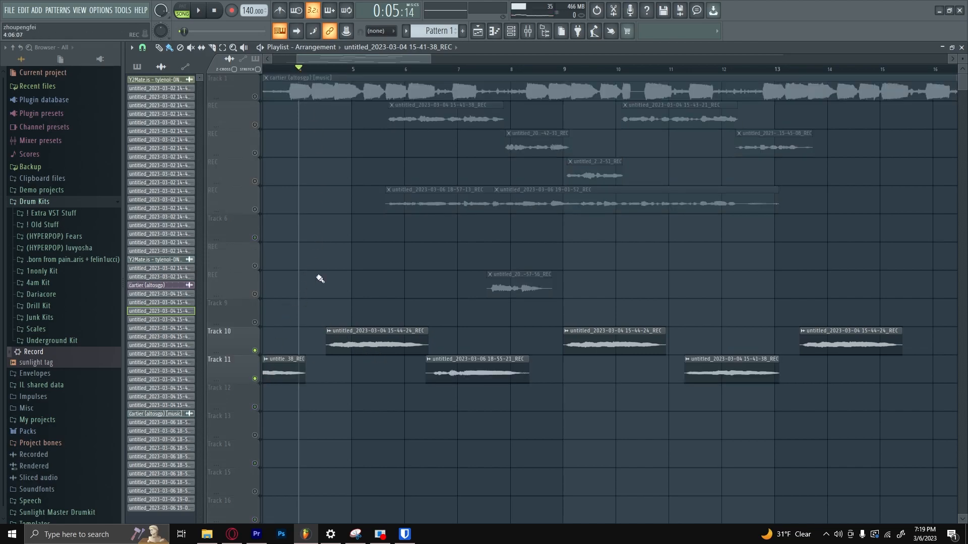
key("space")
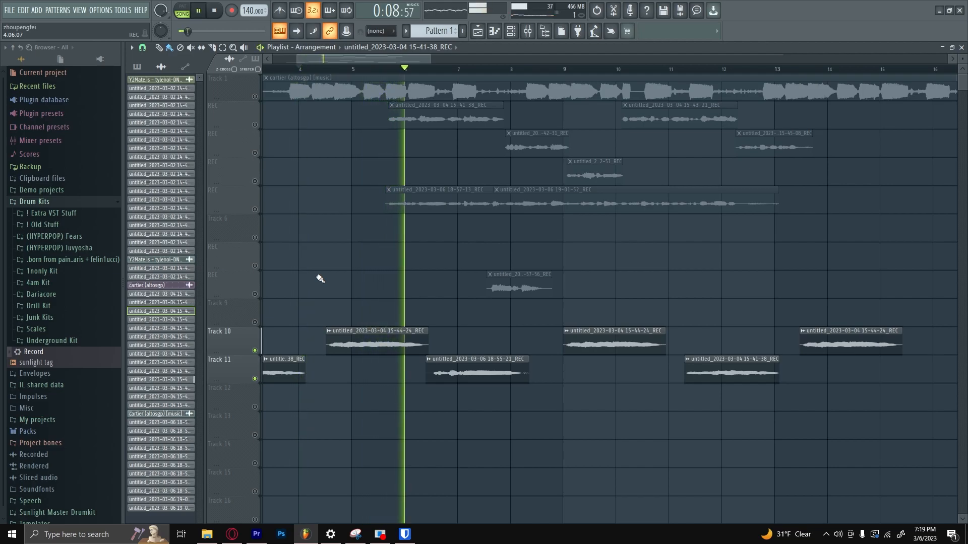
key("space")
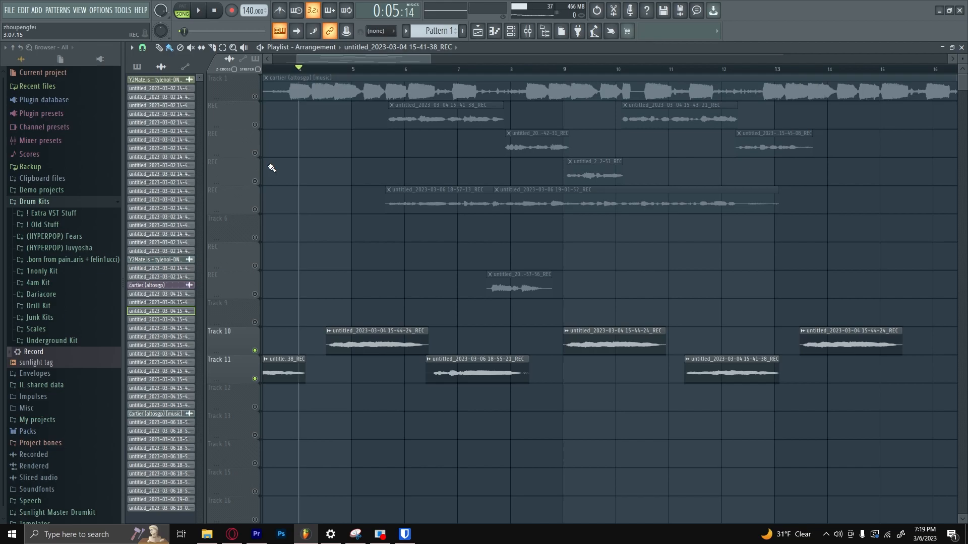
Unmute the first two REC tracks and check the mixer routing of the first Track 10 clip
left_click(255, 125)
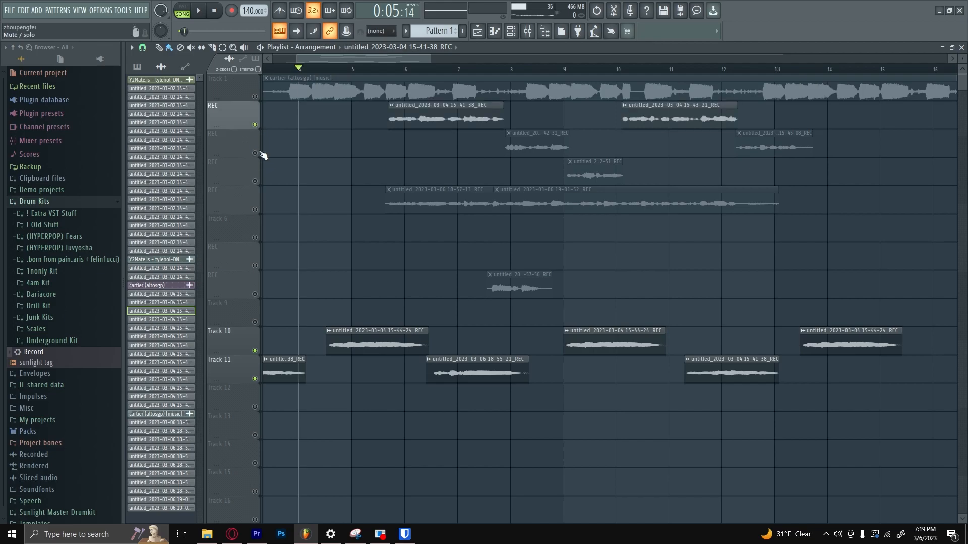
left_click(255, 153)
double_click(378, 345)
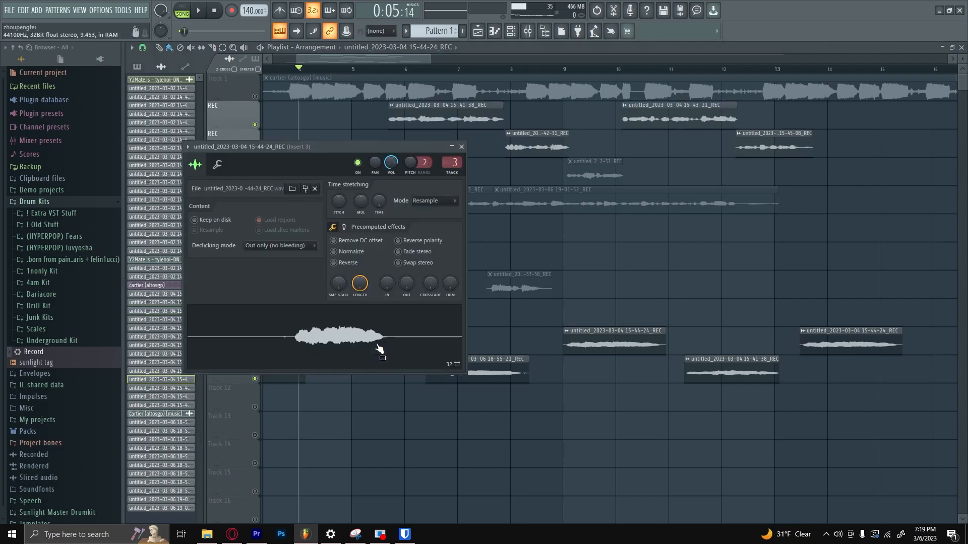
key("Escape")
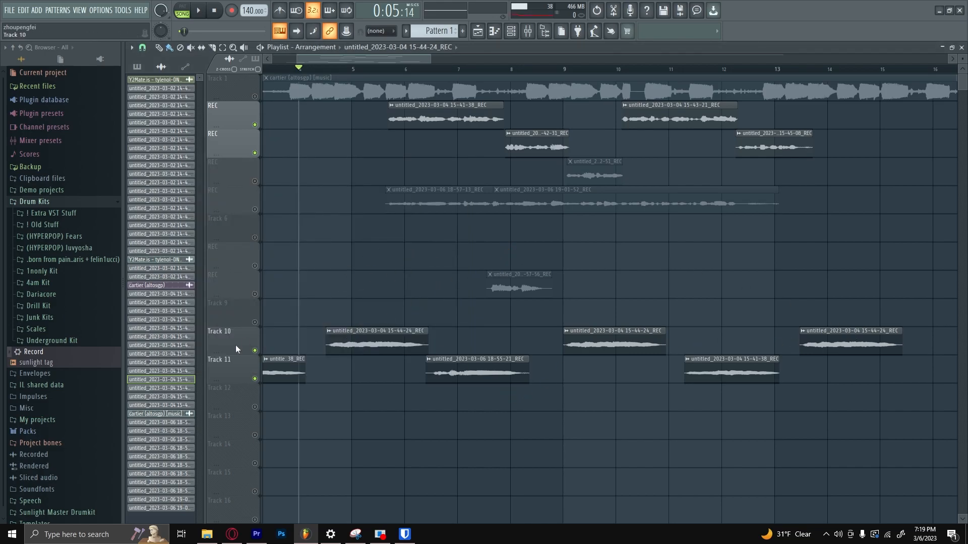
Unmute the three remaining REC tracks that hold clips and place the playhead at 0:08:57
left_click(255, 294)
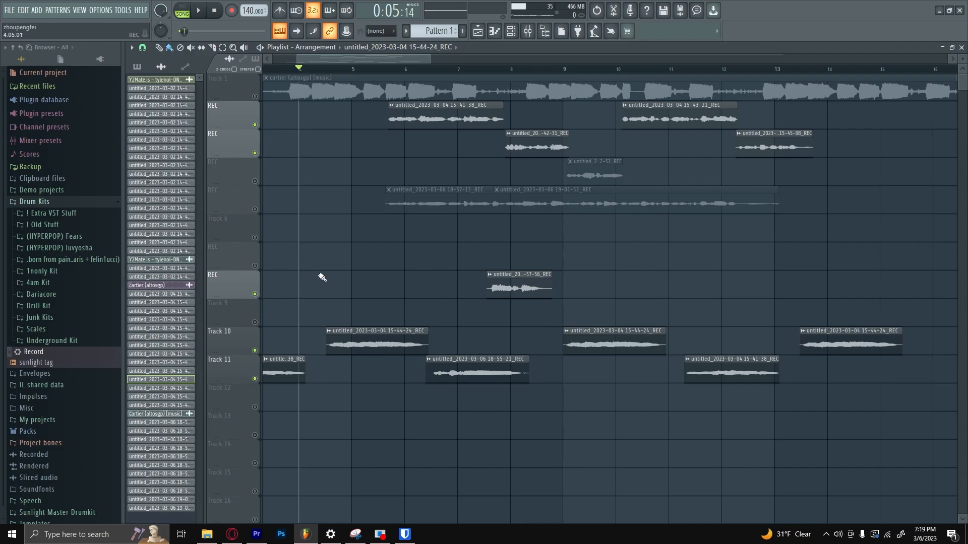
left_click(255, 209)
scroll(403, 241, "up", 2)
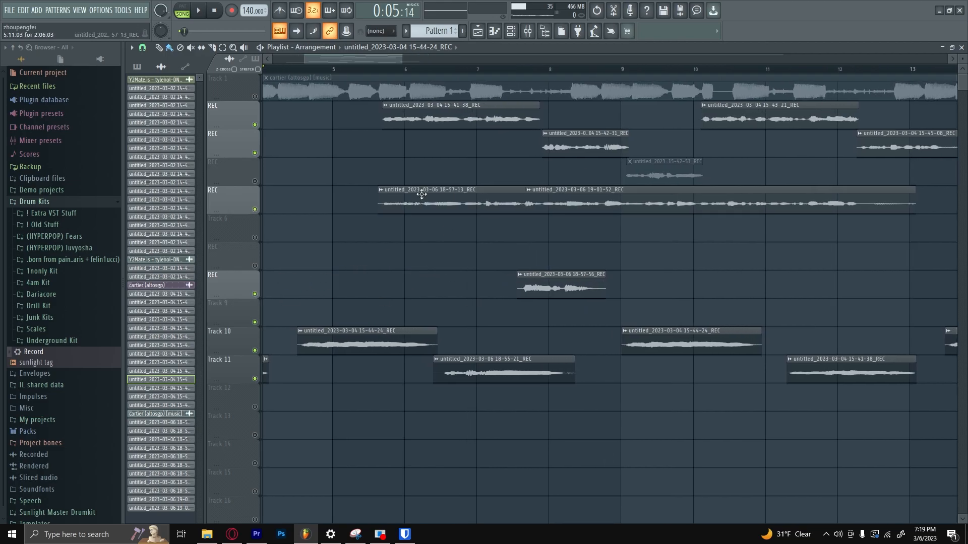
left_click(388, 71)
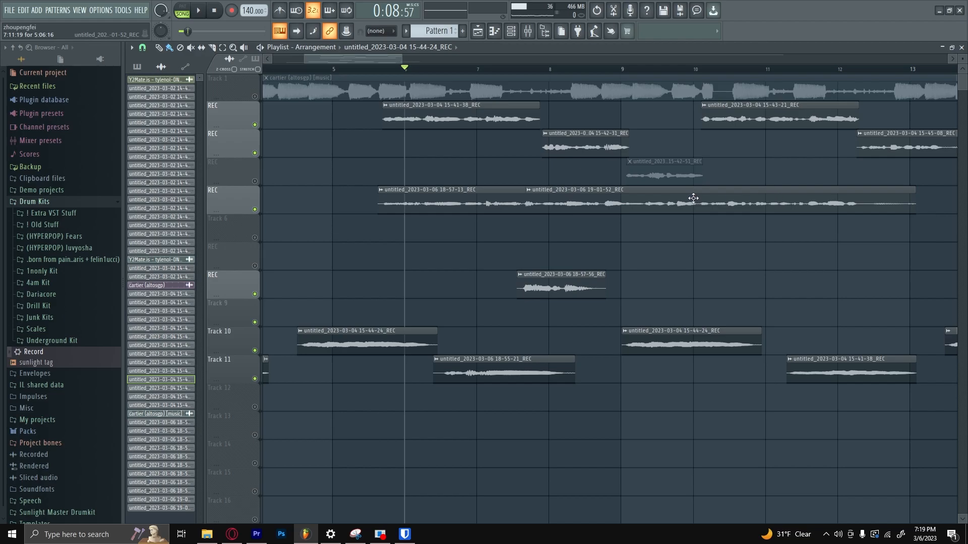
left_click(255, 181)
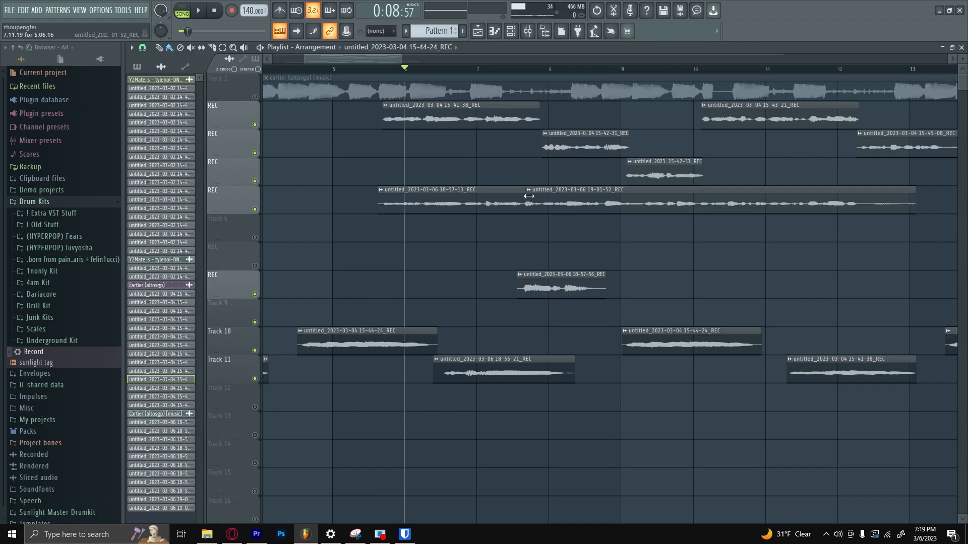
Solo the fourth REC track, which holds the 18-57-13 and 19-01-52 recordings
scroll(387, 261, "down", 2)
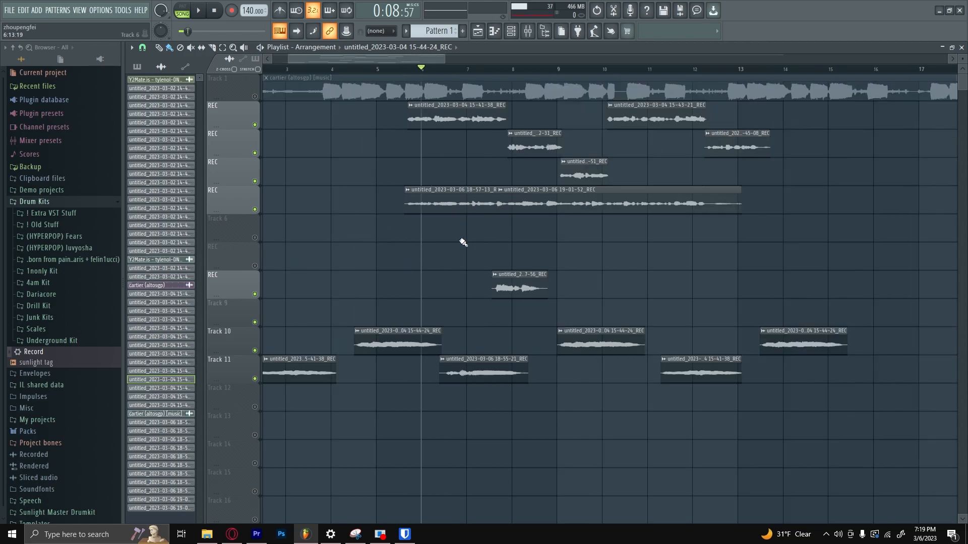
scroll(515, 232, "up", 2)
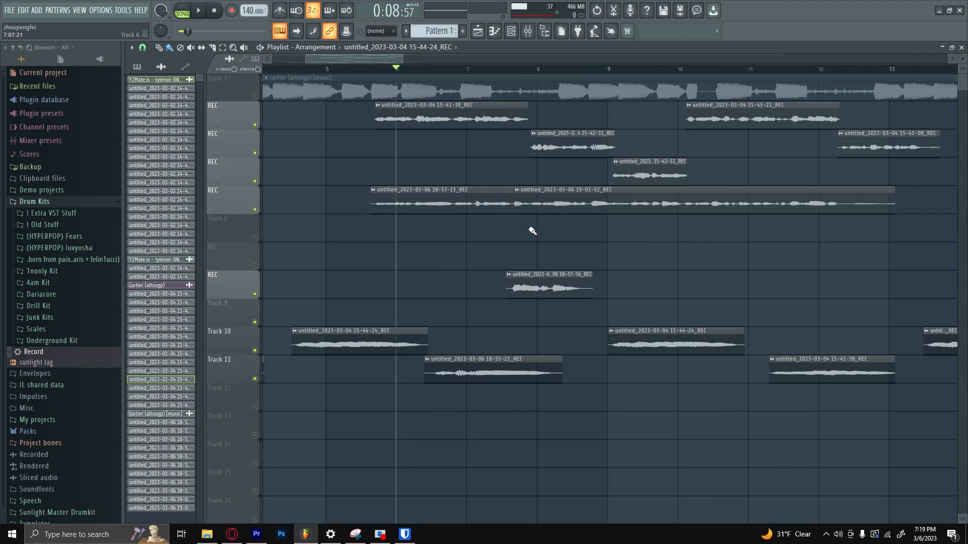
left_click_drag(364, 255, 712, 211)
left_click_drag(334, 128, 930, 172)
left_click(803, 218, "ctrl")
right_click(256, 210)
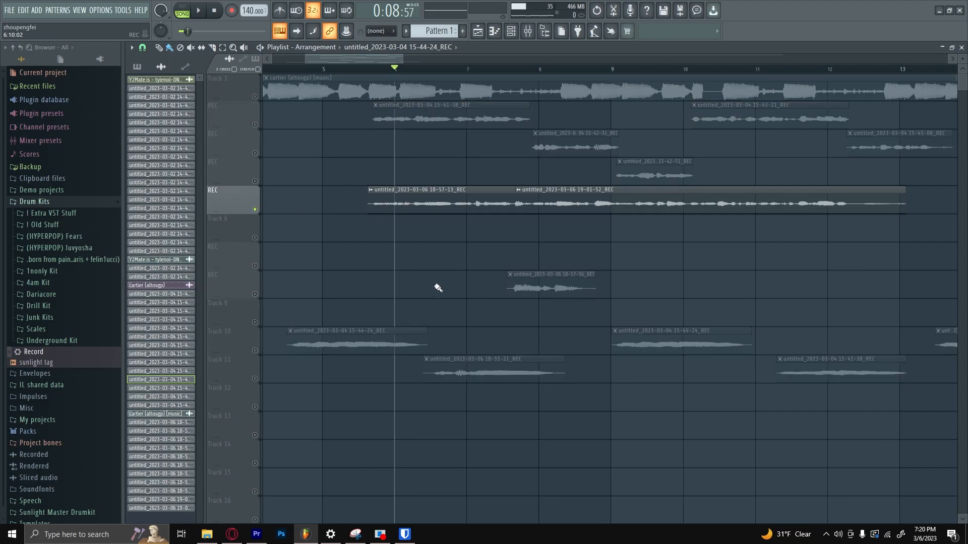
scroll(411, 288, "up", 2)
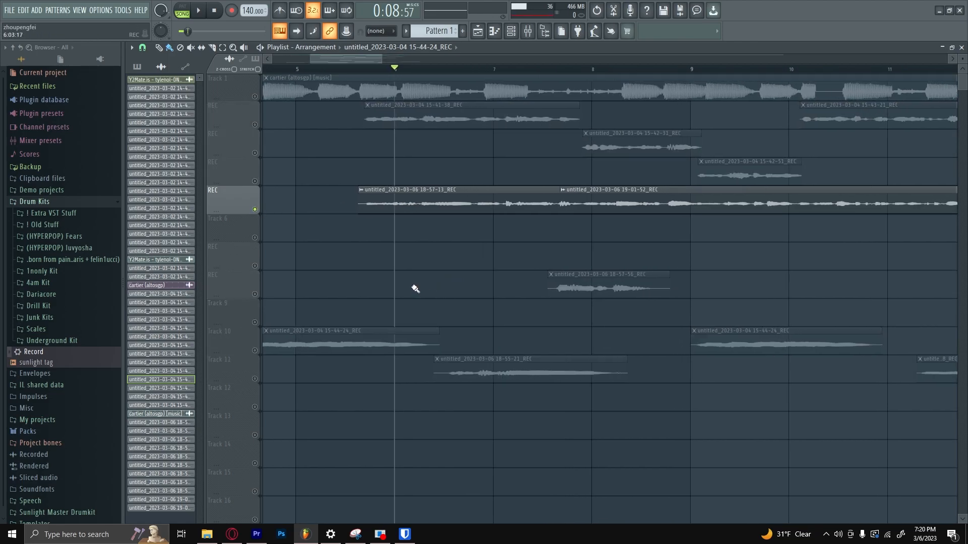
Place the playhead at 0:06:85 and unmute the first three REC tracks alongside the fourth
left_click(296, 69)
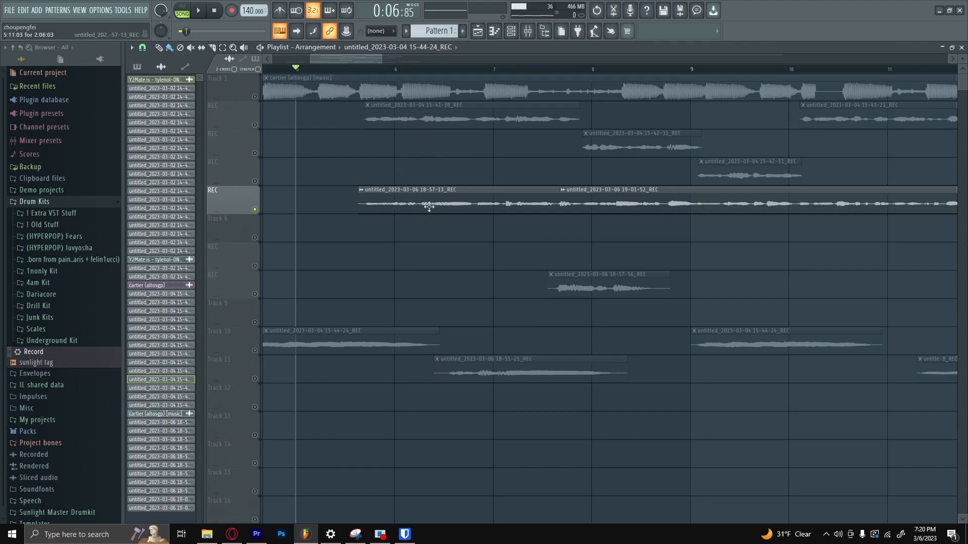
left_click_drag(336, 241, 736, 214)
left_click(666, 226)
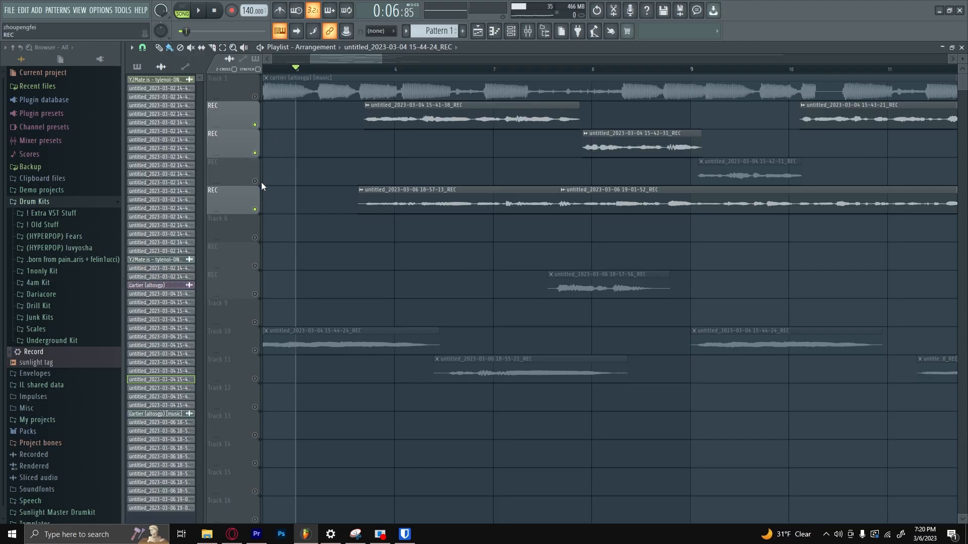
left_click(261, 184)
scroll(342, 260, "up", 3)
scroll(377, 261, "down", 2)
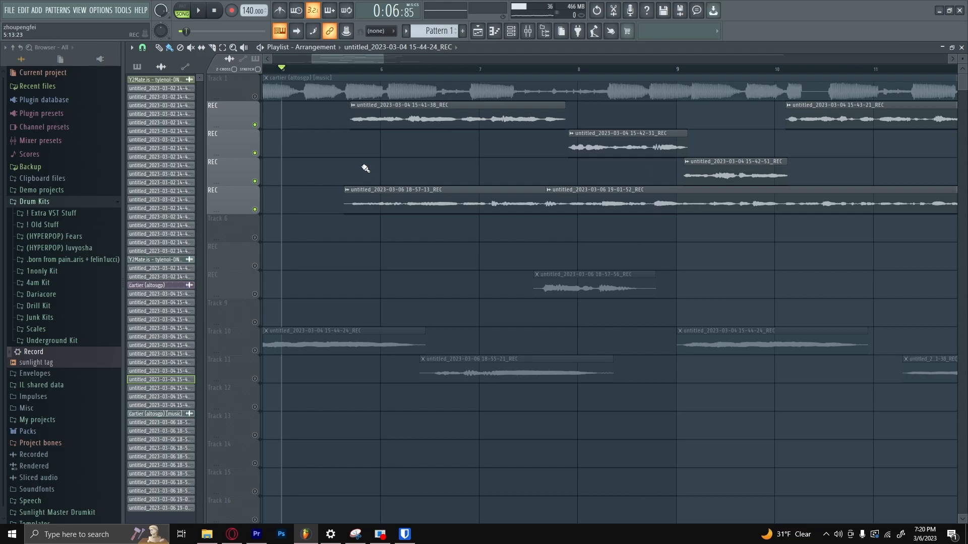
Play the four unmuted REC tracks together from 0:06:85 and stop playback
left_click_drag(401, 238, 650, 200)
left_click(466, 244, "ctrl")
key("space")
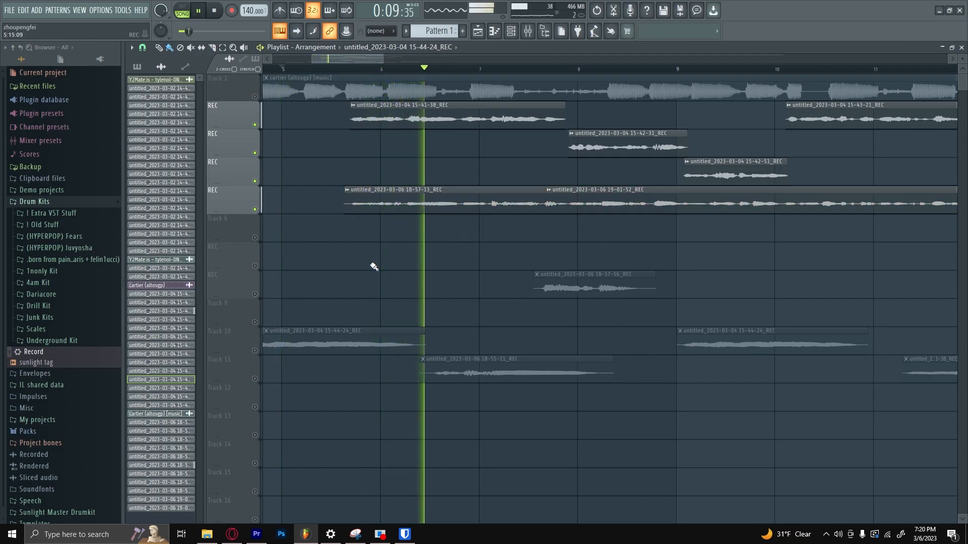
key("space")
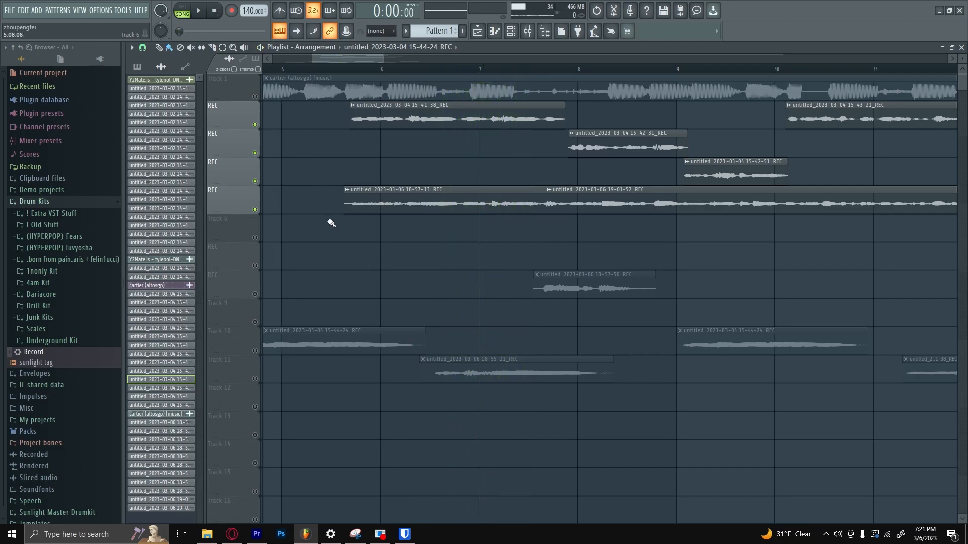
Highlight the two recordings on the fourth REC track and view the channel settings of the 18-57-13 clip
scroll(350, 225, "right", 2)
left_click_drag(323, 269, 642, 203)
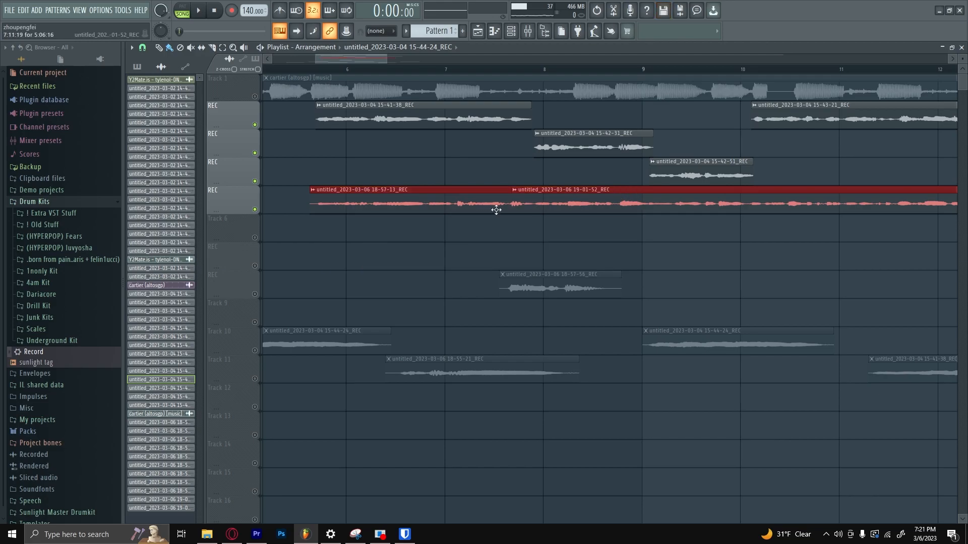
left_click(506, 245, "ctrl")
left_click(441, 203)
double_click(440, 203)
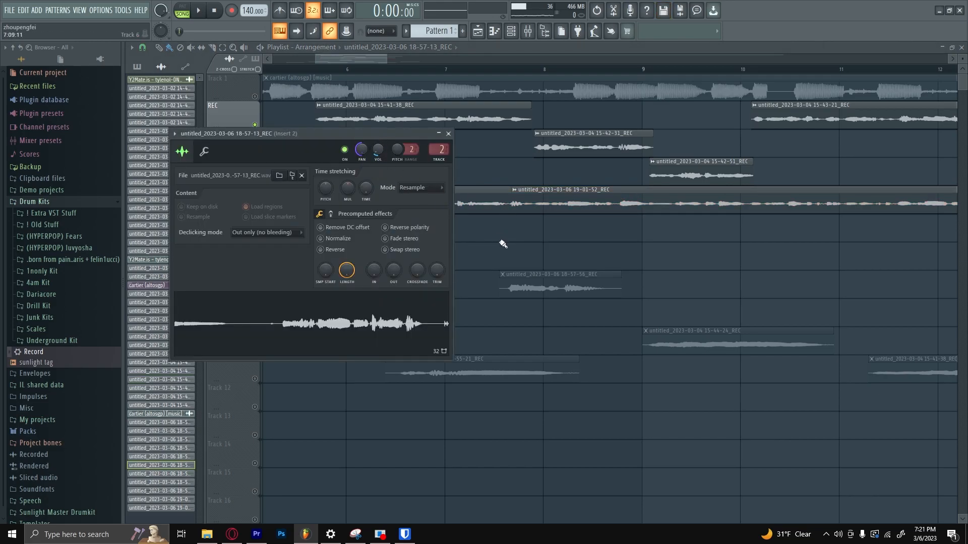
left_click_drag(605, 235, 429, 204)
left_click_drag(417, 242, 460, 213)
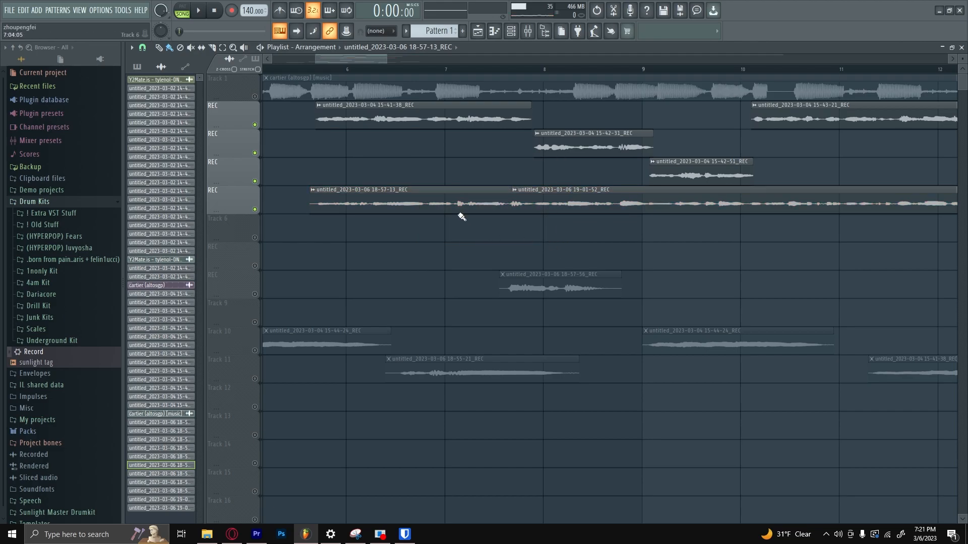
Check the channel panning of the 18-57-13 recording on the fourth REC track and close its settings
left_click_drag(410, 252, 541, 210)
left_click(536, 243, "ctrl")
double_click(372, 200)
left_click_drag(318, 135, 321, 239)
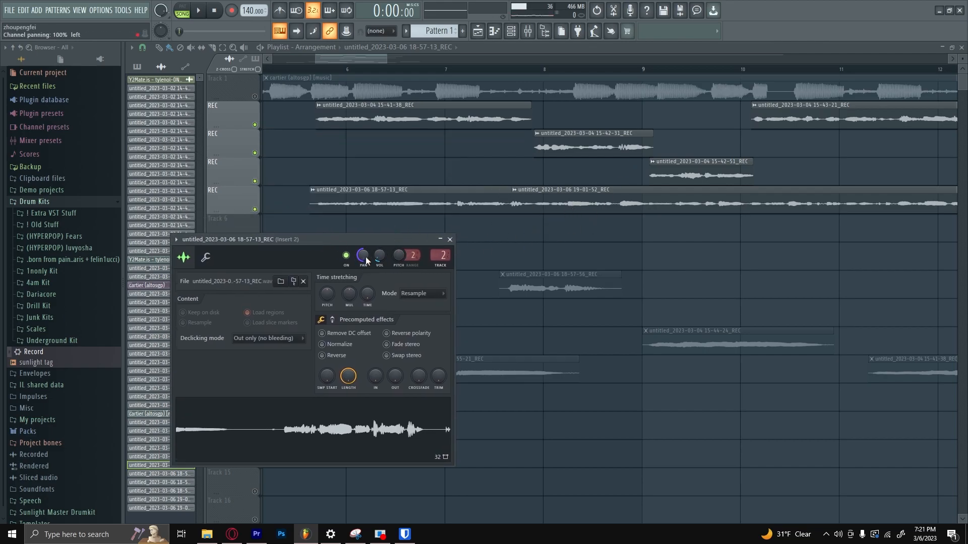
left_click(450, 240)
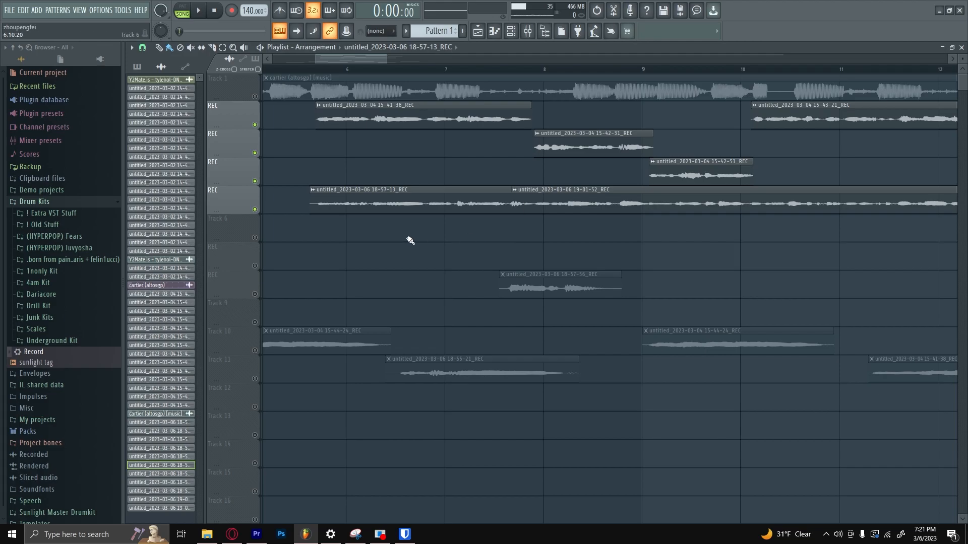
Unmute the REC track holding the 18-57-56 recording, plus Track 10 and Track 11
scroll(255, 317, "up", 2)
left_click(255, 295)
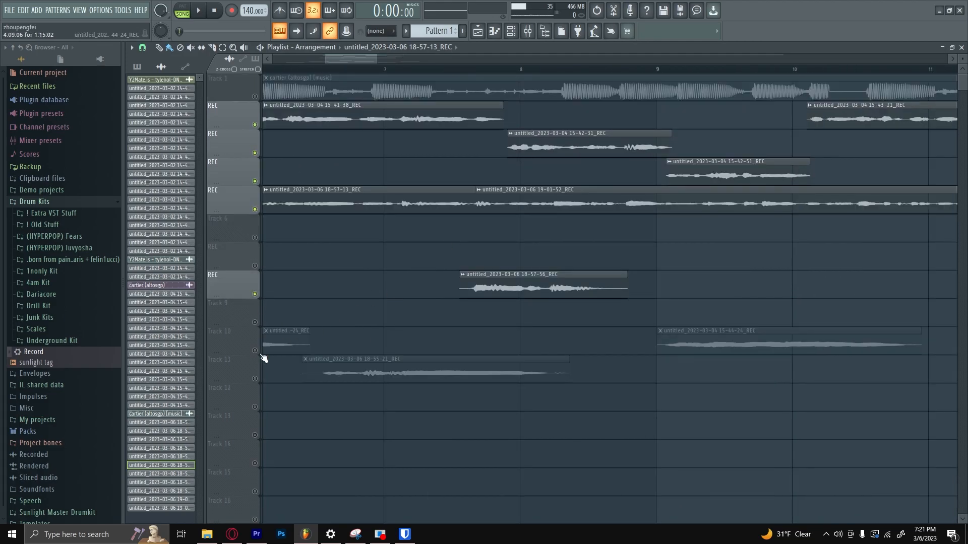
left_click(254, 351)
left_click(254, 379)
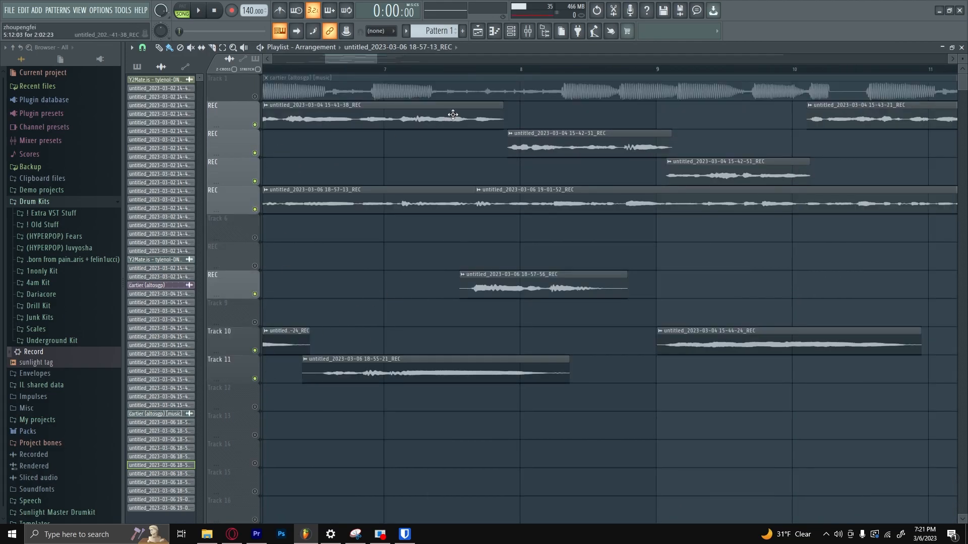
Play all the unmuted lead and background vocal tracks together without the beat and stop playback
key("space")
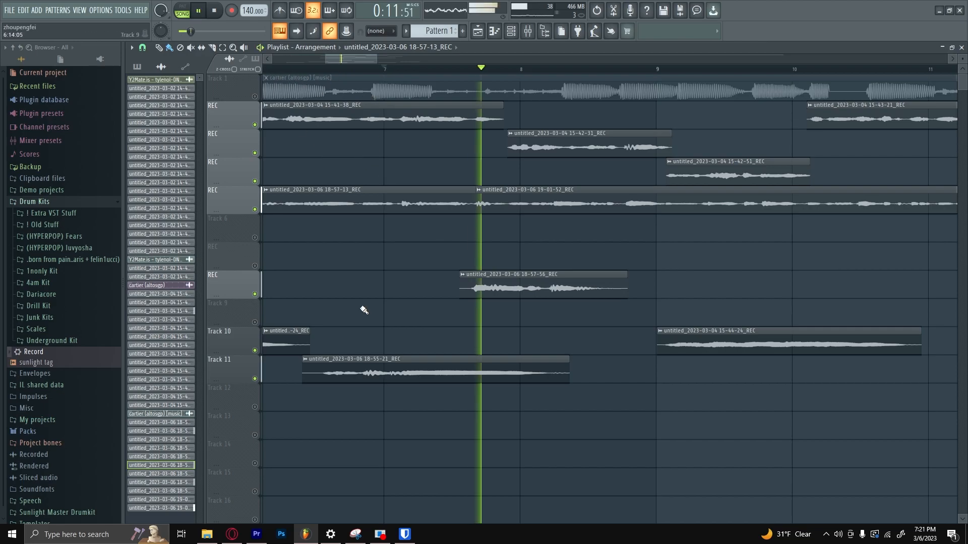
scroll(372, 134, "down", 3)
key("space")
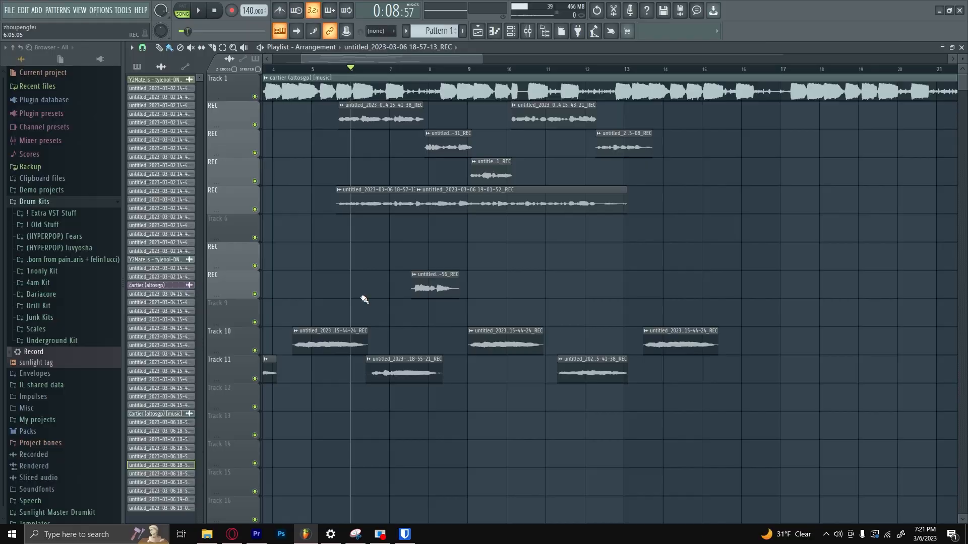